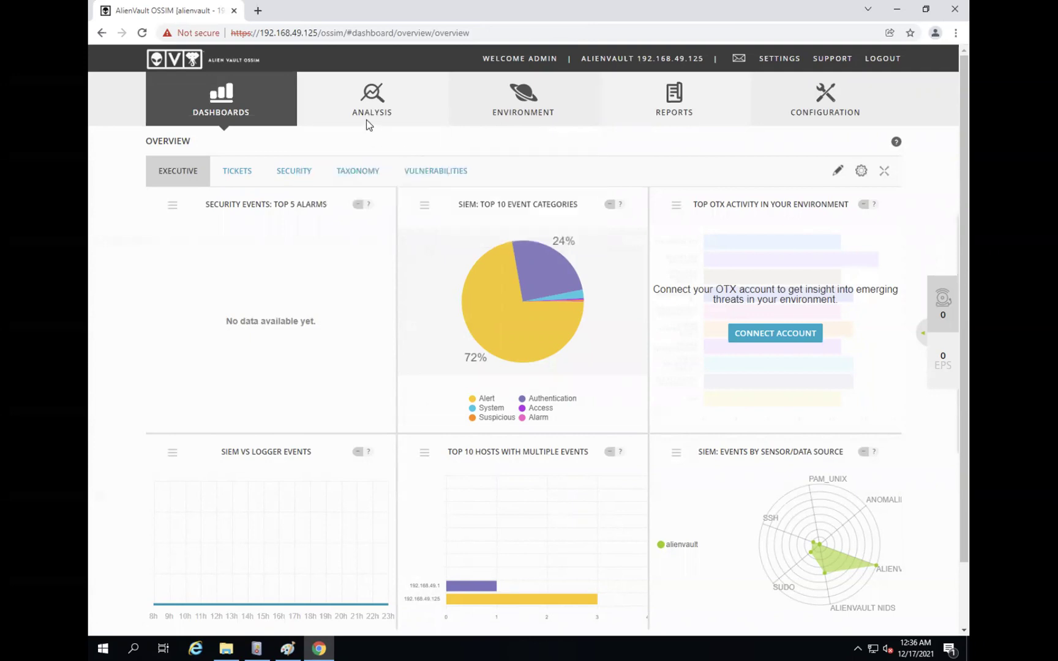
# Step: Scroll the Executive overview dashboard charts, then bring up the Analysis menu's Security Events entry
pyautogui.moveTo(296, 115)
pyautogui.scroll(-1, 366, 335)
pyautogui.scroll(1, 367, 337)
pyautogui.moveTo(369, 126)
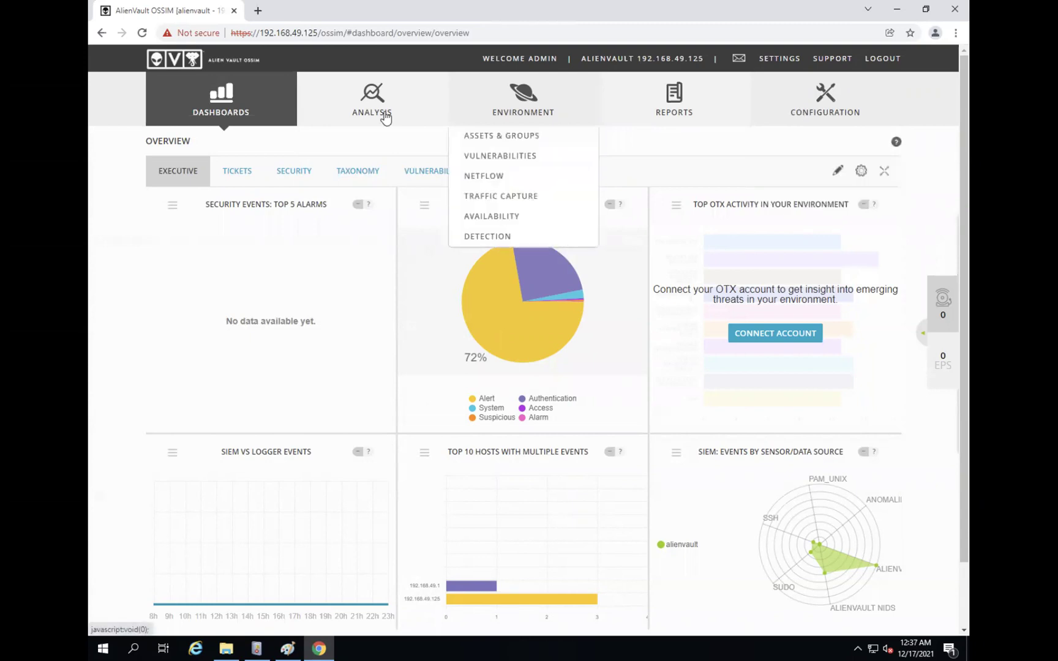
# Step: Open Security Events (SIEM) and scroll through the 1,402 stored HIDS, sudo and SSHd events
pyautogui.click(366, 156)
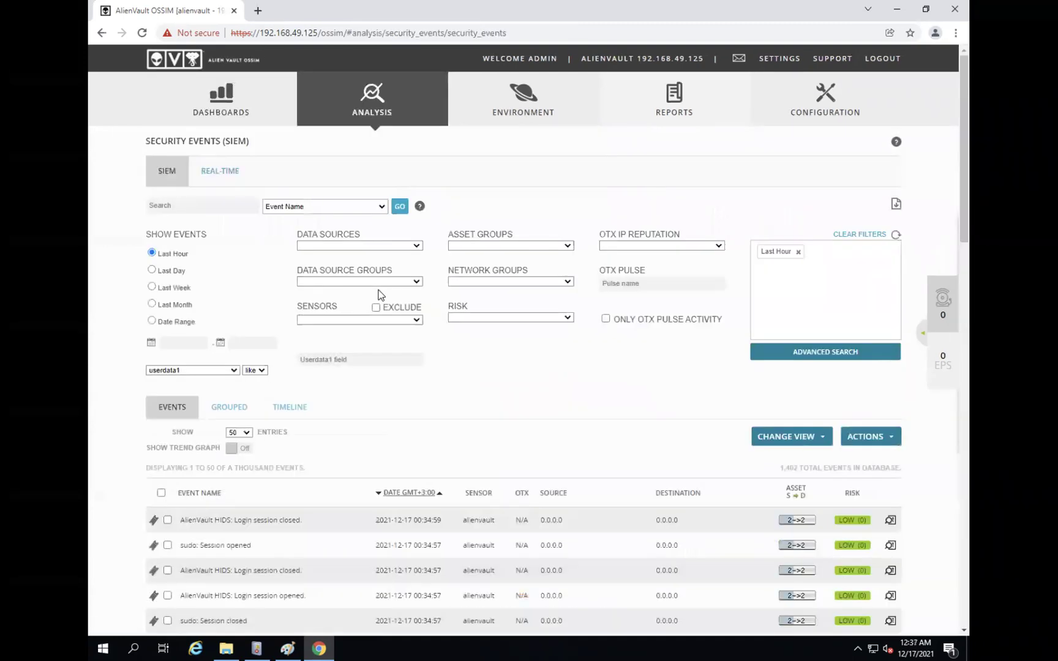
pyautogui.scroll(-4, 380, 295)
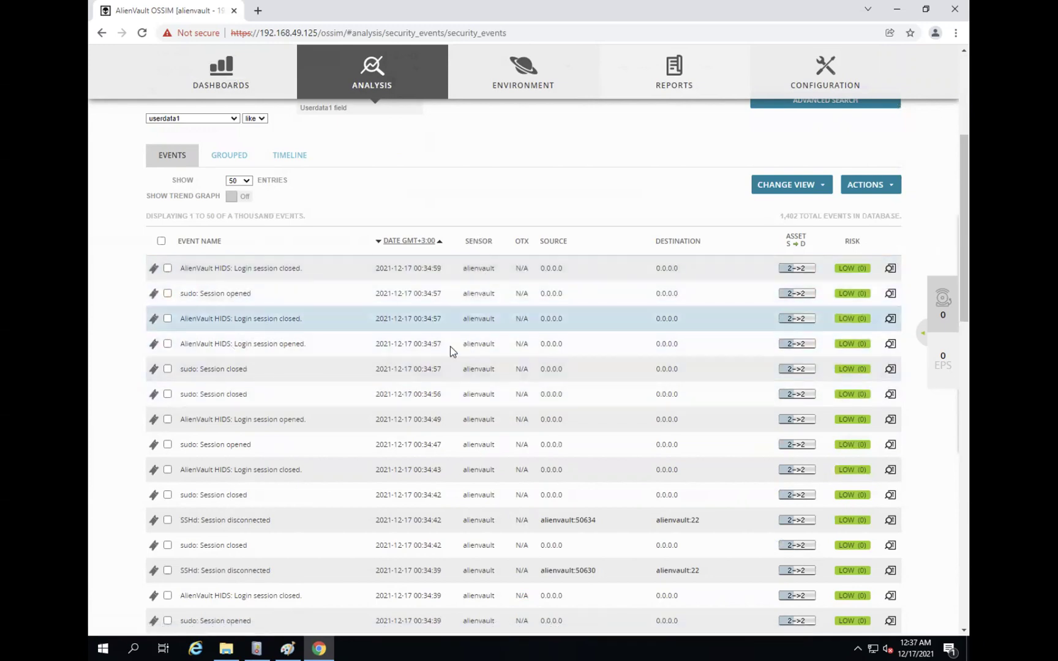
pyautogui.scroll(4, 523, 296)
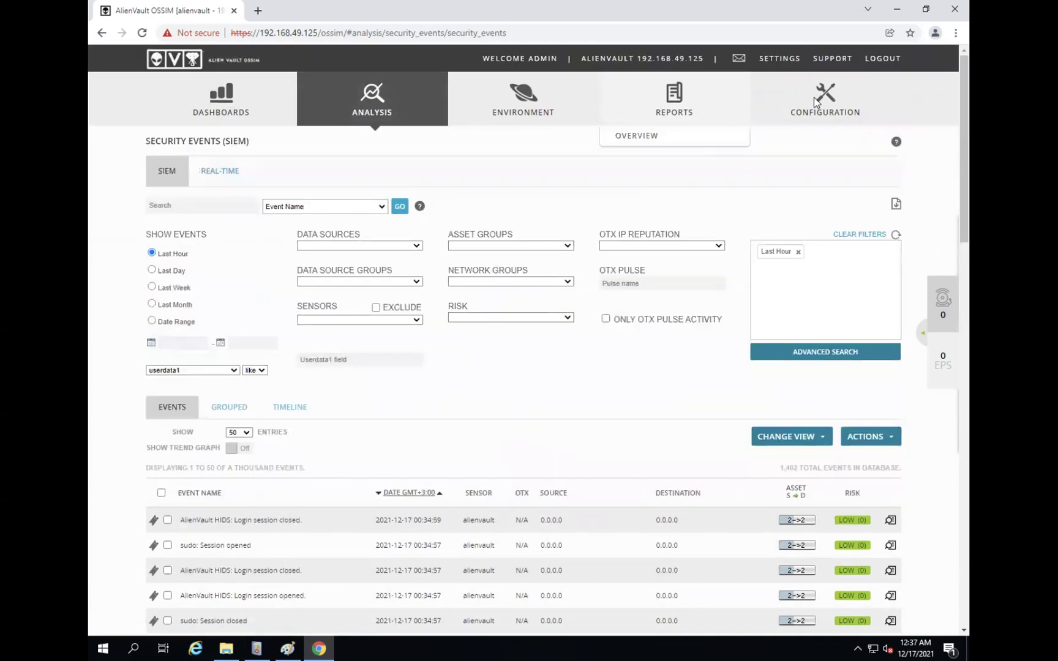
pyautogui.moveTo(823, 107)
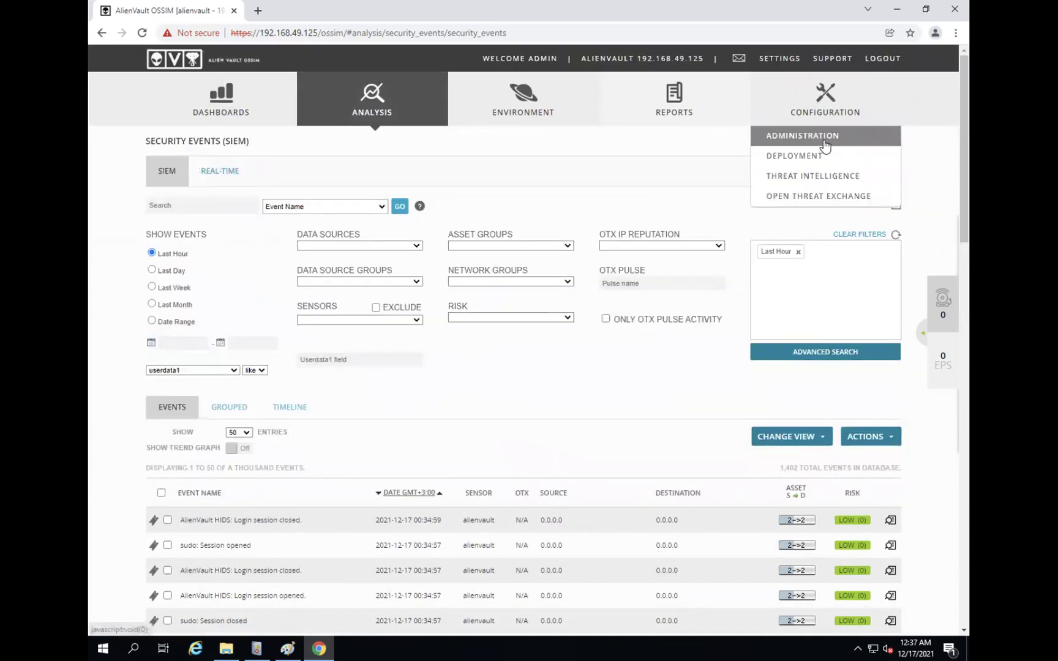
# Step: Go to Configuration > Administration, then to Configuration > Deployment
pyautogui.click(821, 140)
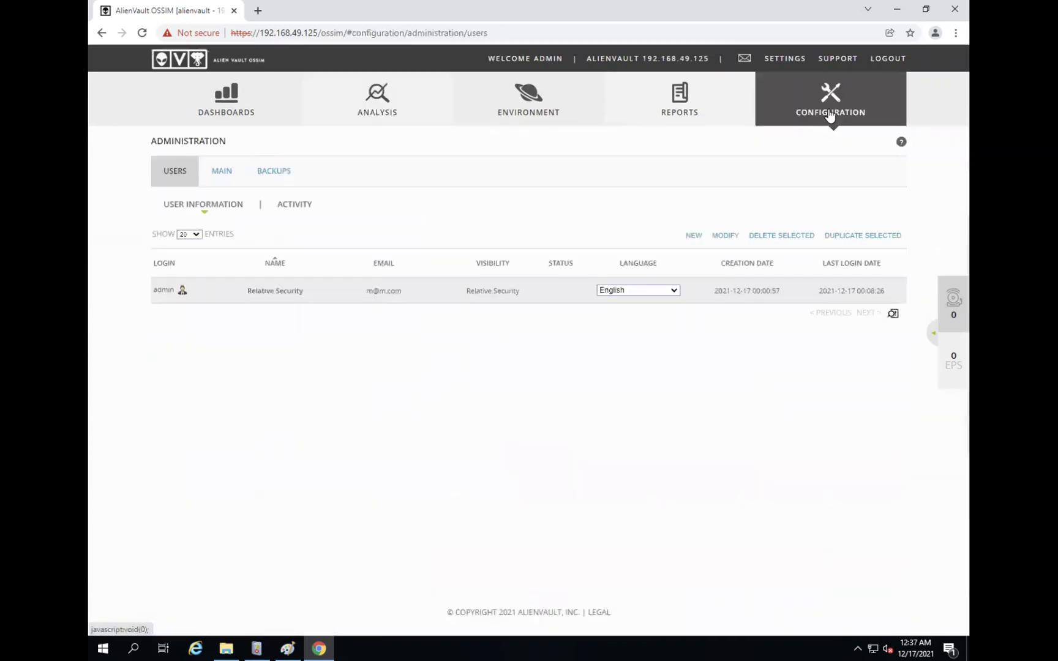
pyautogui.moveTo(809, 121)
pyautogui.click(805, 156)
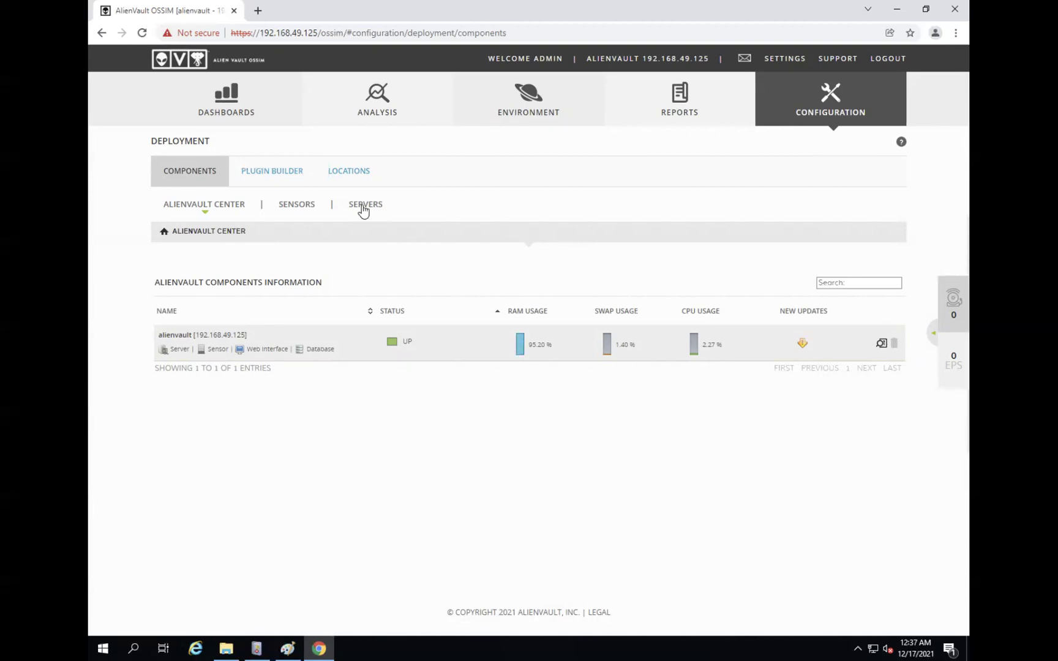
# Step: Review the Sensors and Servers lists, then select the alienvault sensor at 192.168.49.125
pyautogui.click(298, 213)
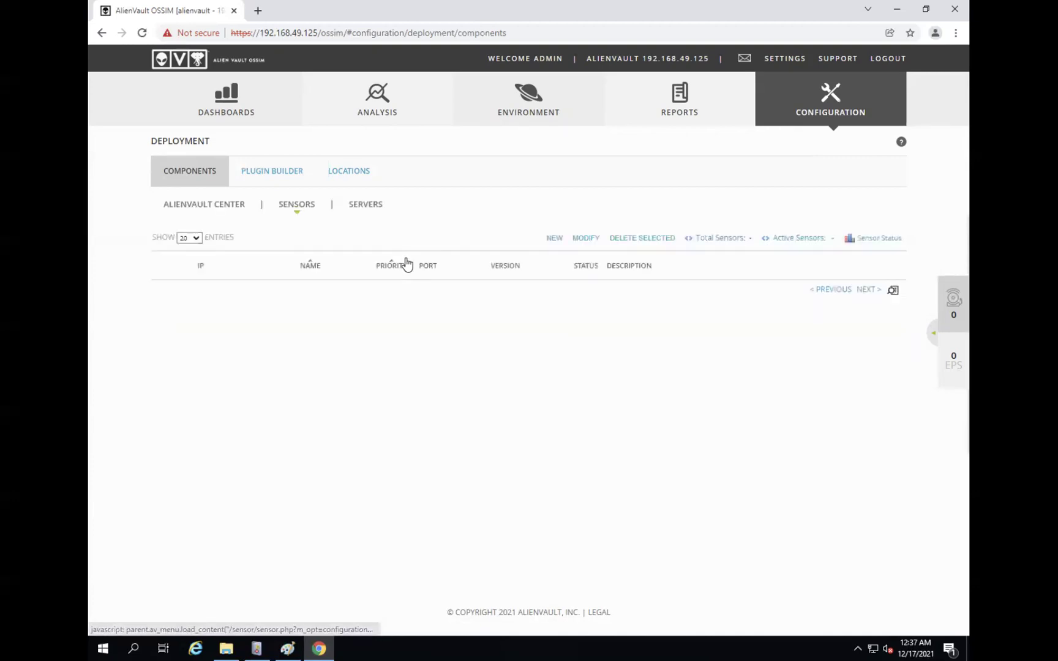
pyautogui.click(485, 300)
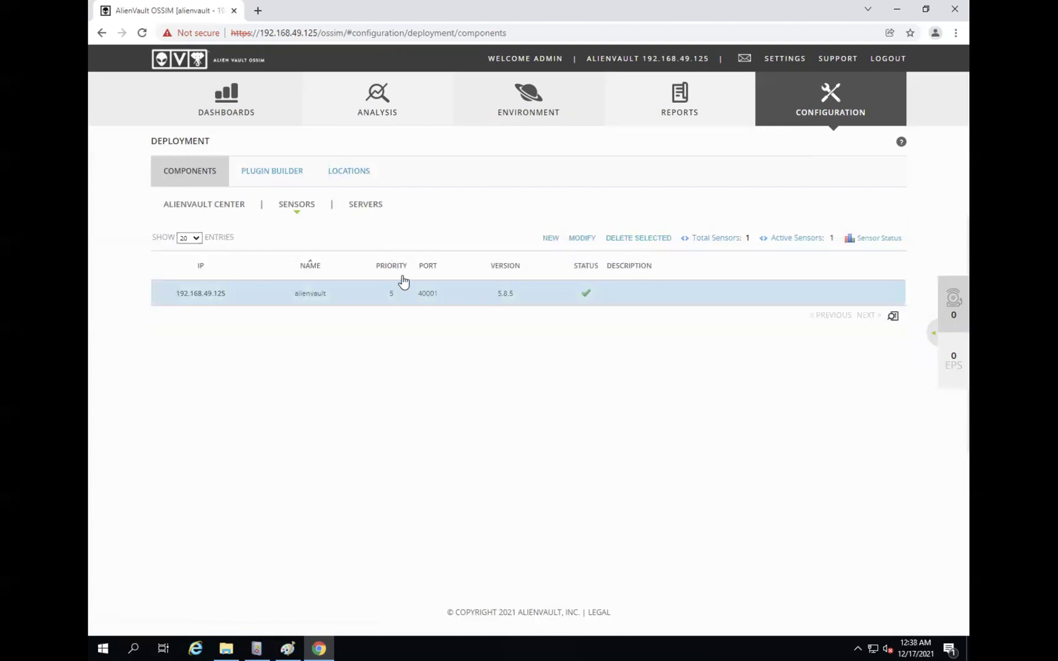
pyautogui.click(360, 208)
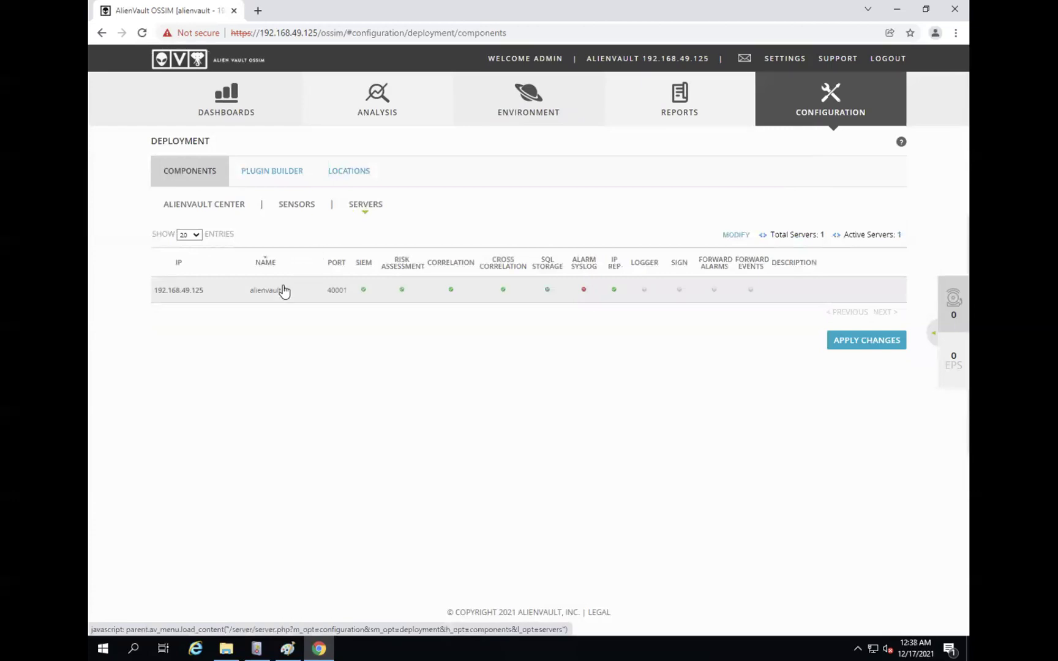
pyautogui.click(296, 205)
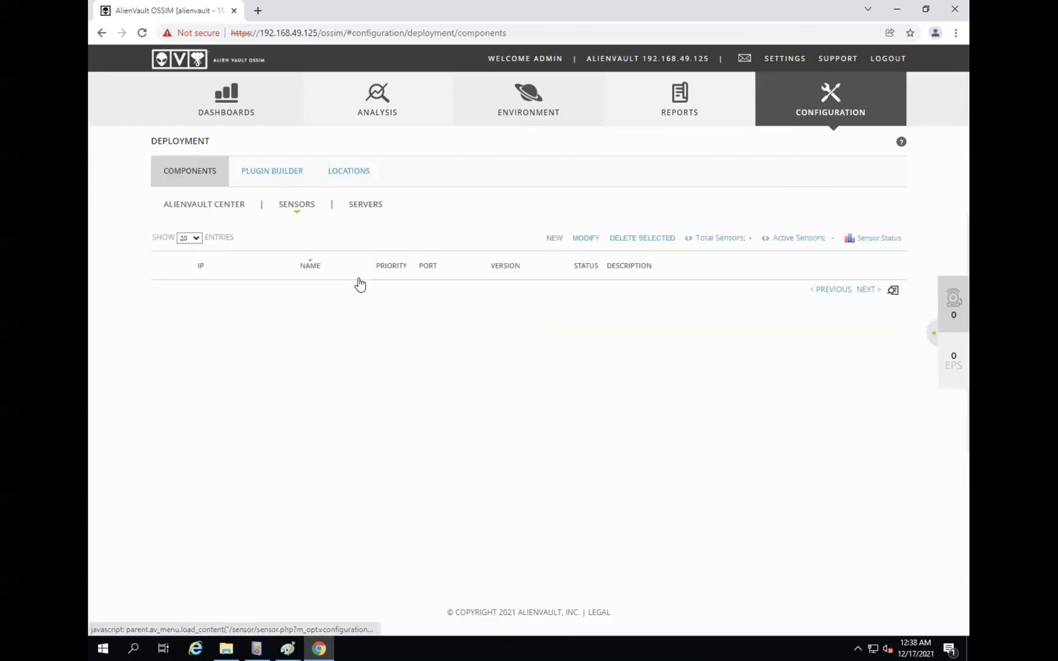
pyautogui.click(631, 297)
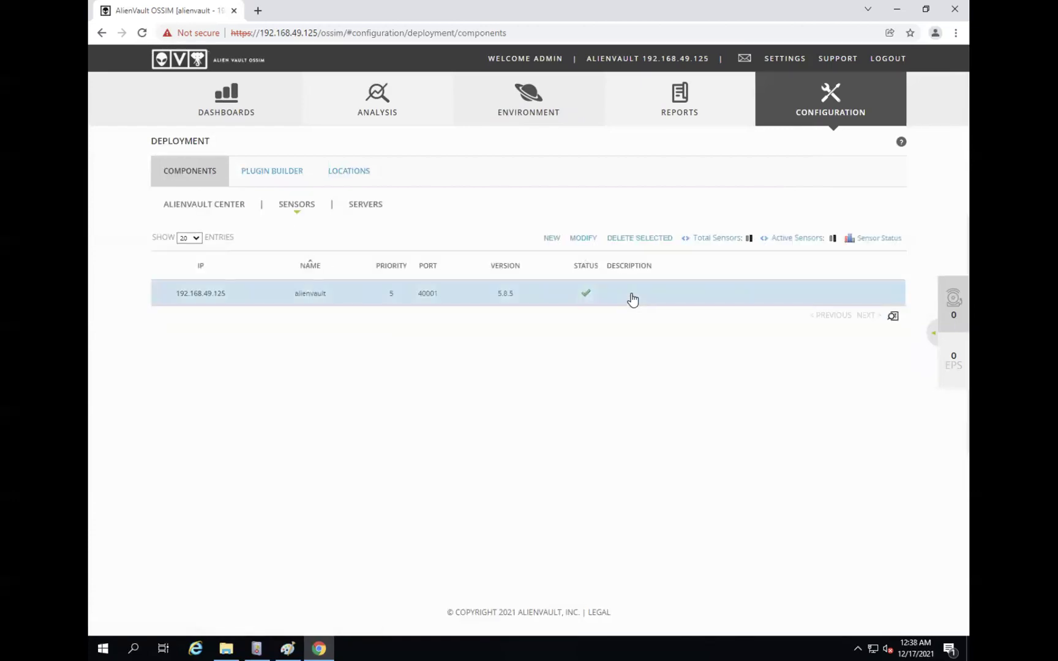
# Step: Rename the 192.168.49.125 sensor from alienvault to av-sensor and save it
pyautogui.click(585, 238)
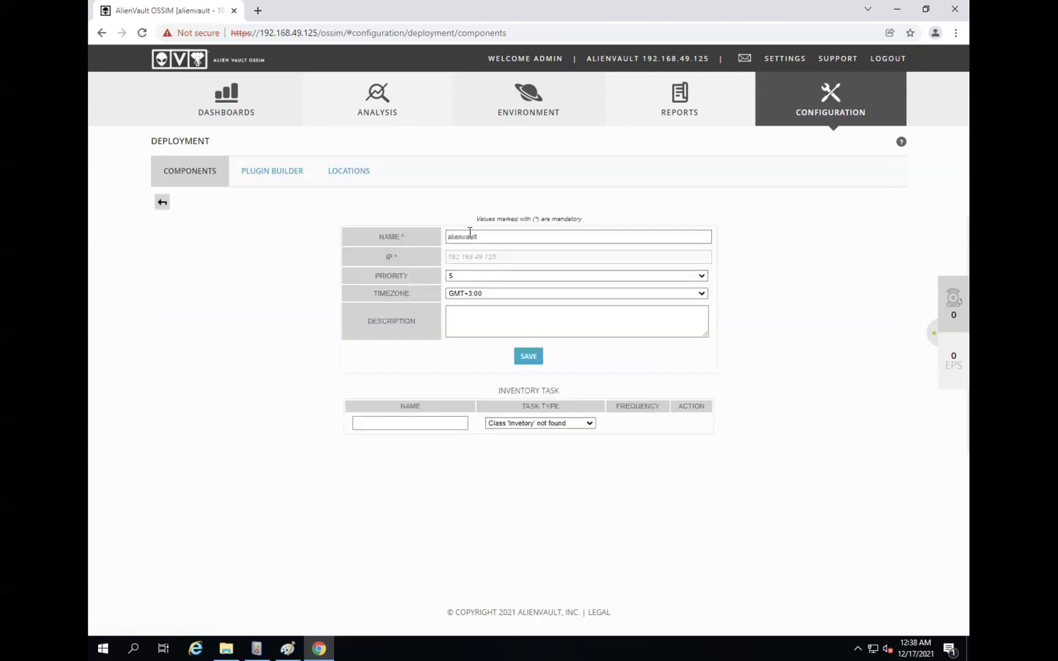
pyautogui.doubleClick(469, 236)
pyautogui.write('av_')
pyautogui.press('BackSpace')
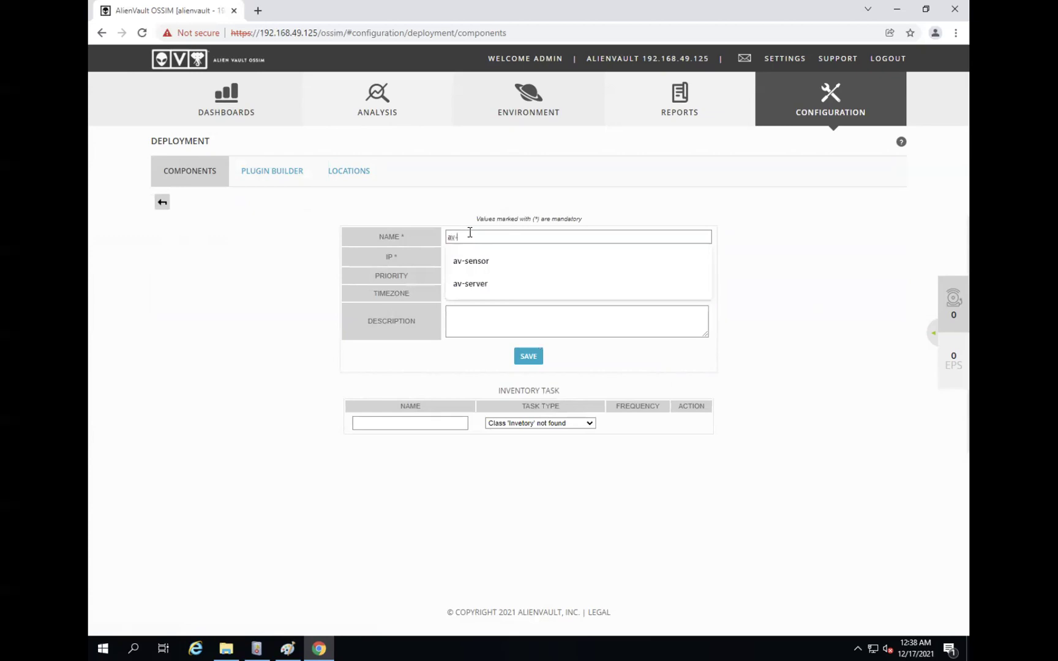
pyautogui.click(464, 263)
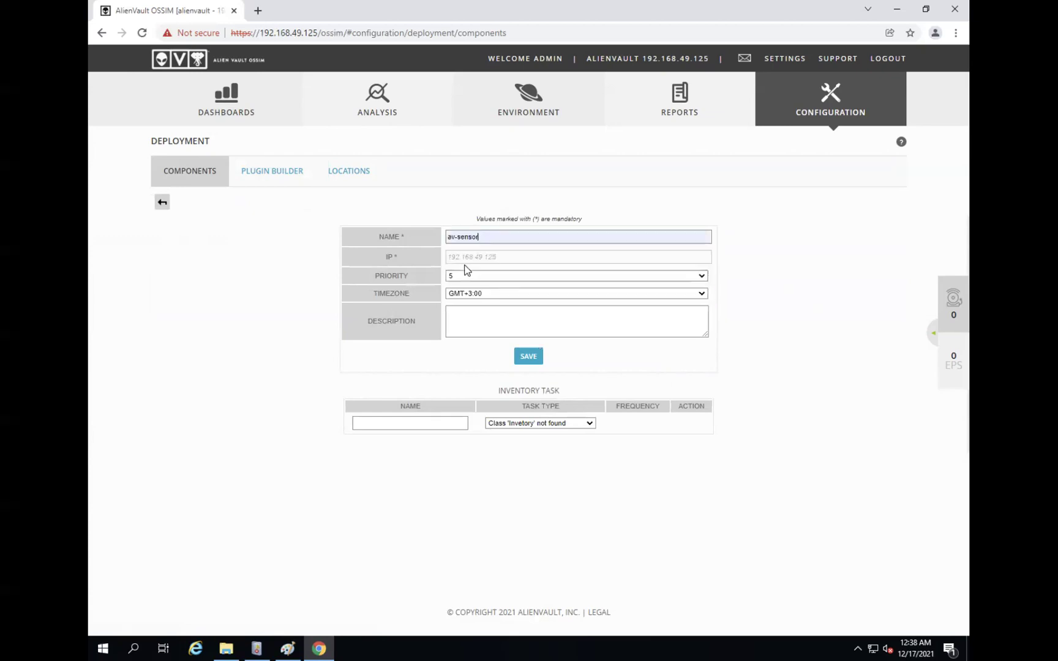
pyautogui.click(526, 354)
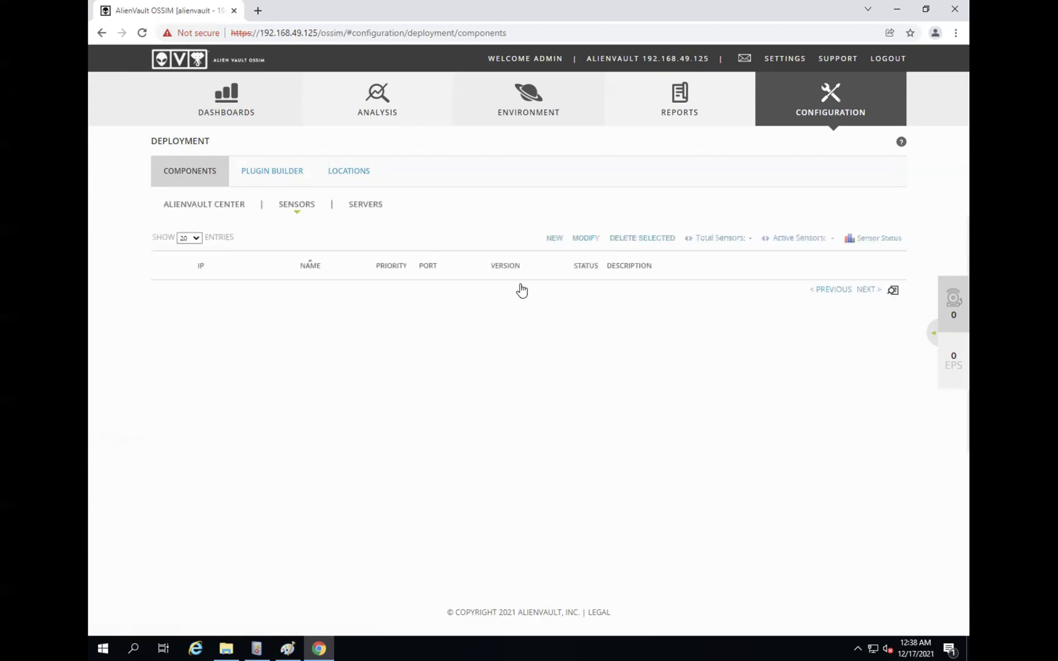
# Step: Select the alienvault server component, rename it to av-server, and save
pyautogui.click(372, 209)
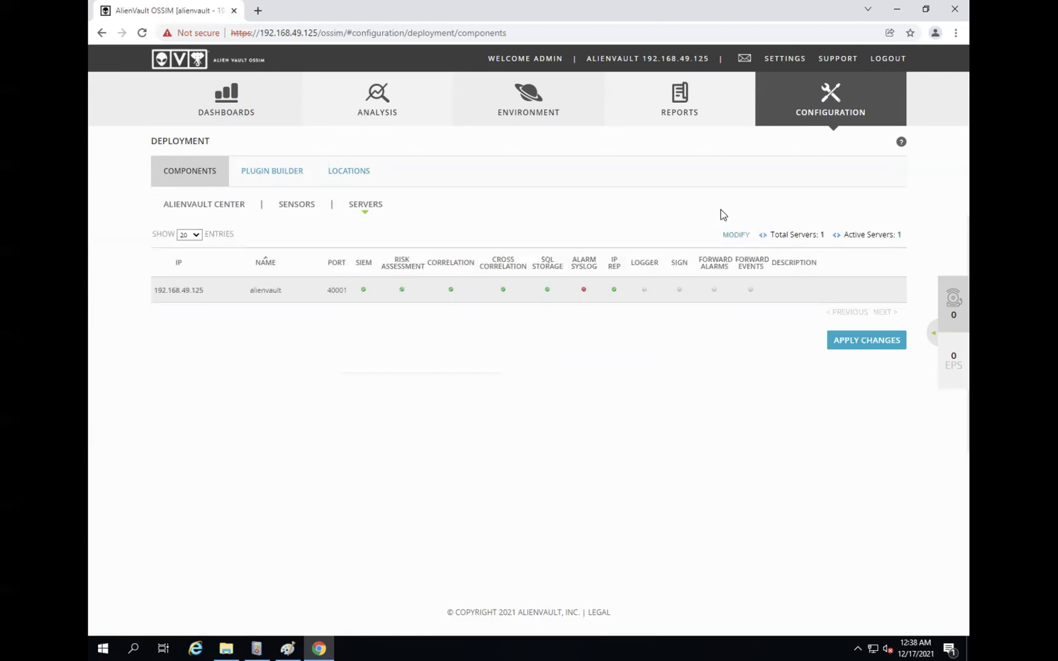
pyautogui.click(745, 235)
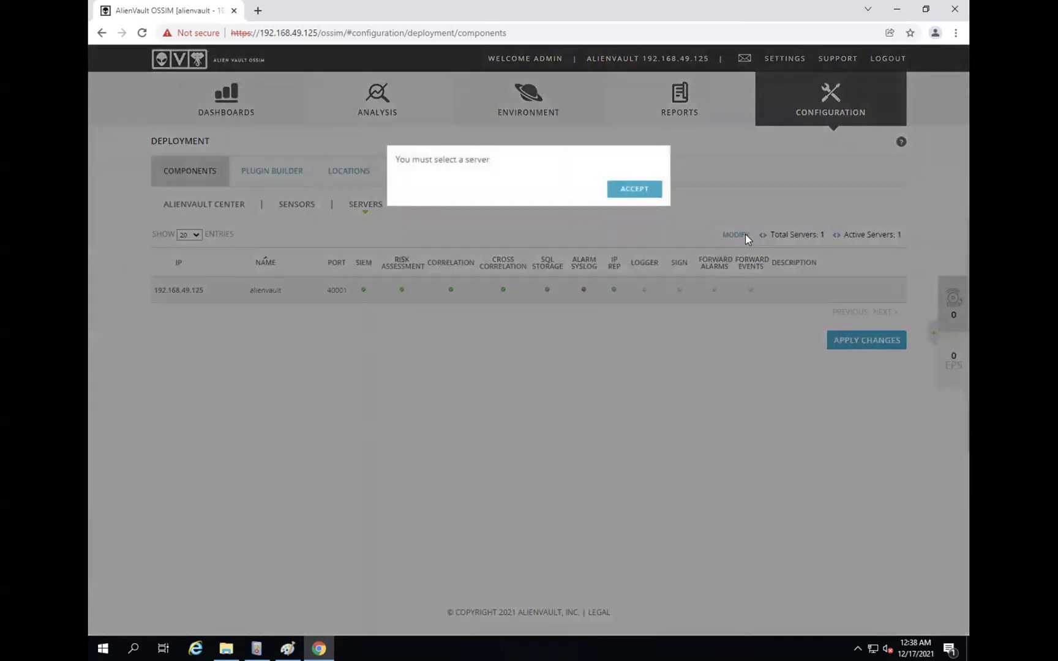
pyautogui.click(618, 190)
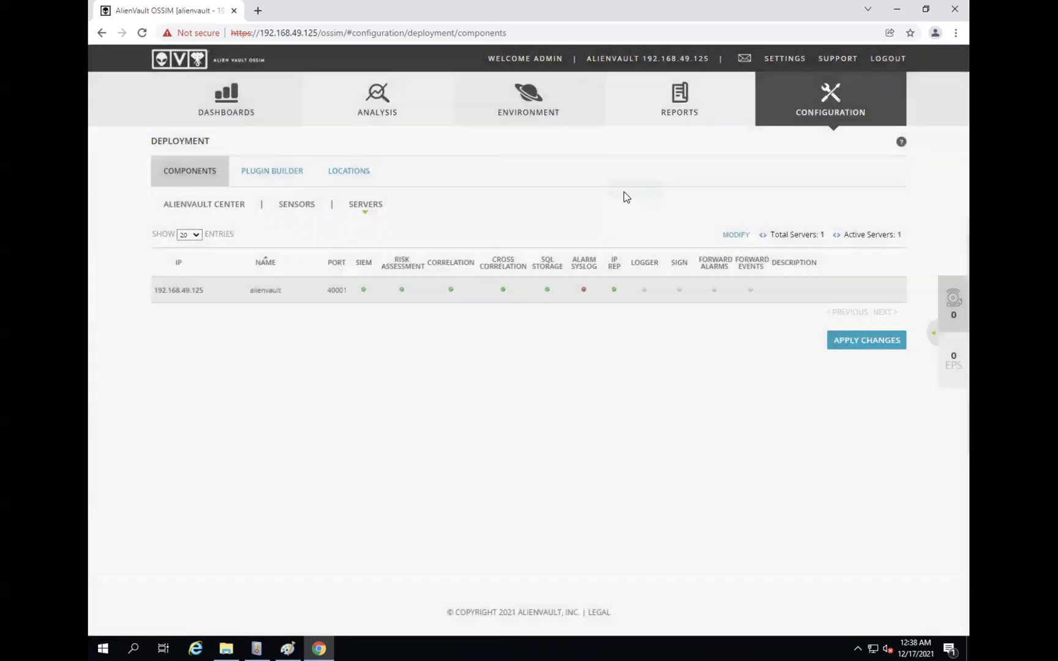
pyautogui.click(627, 299)
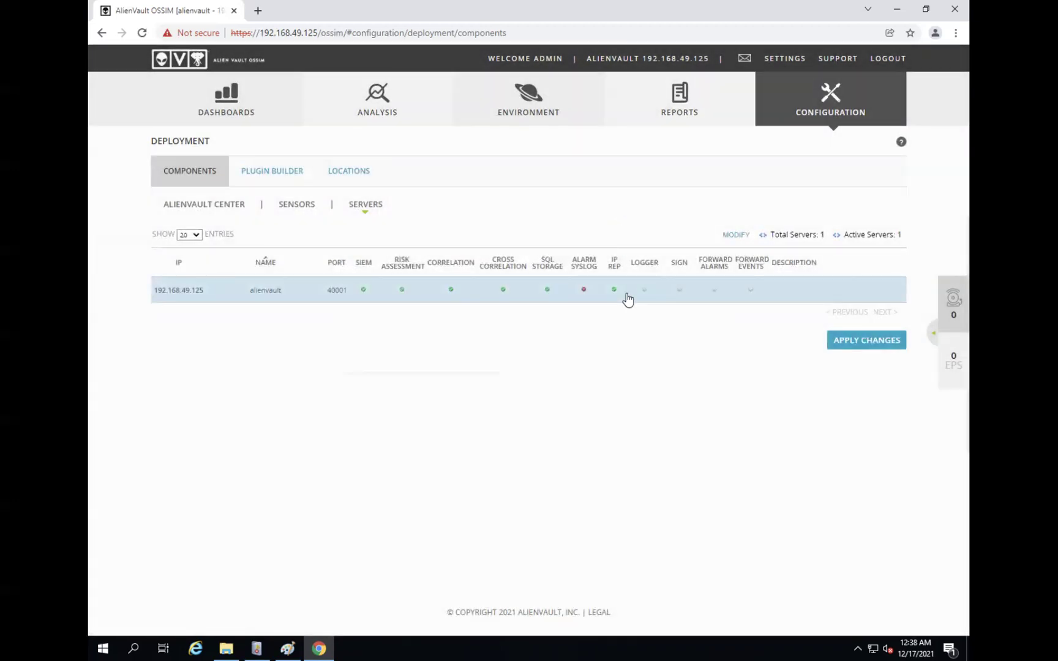
pyautogui.click(742, 235)
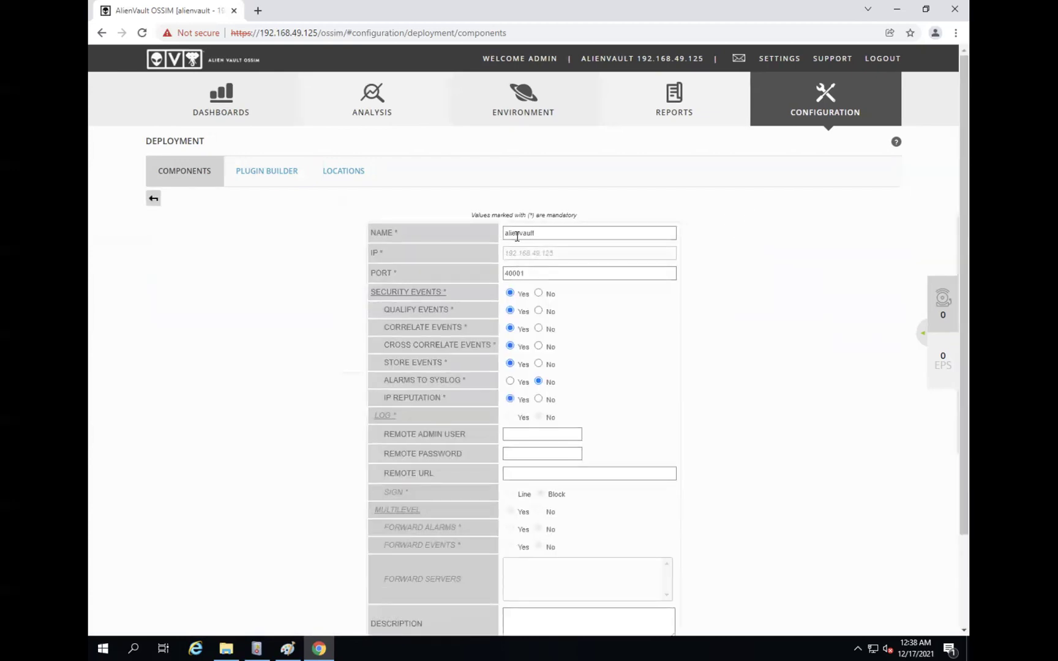
pyautogui.doubleClick(517, 236)
pyautogui.write('av-ser')
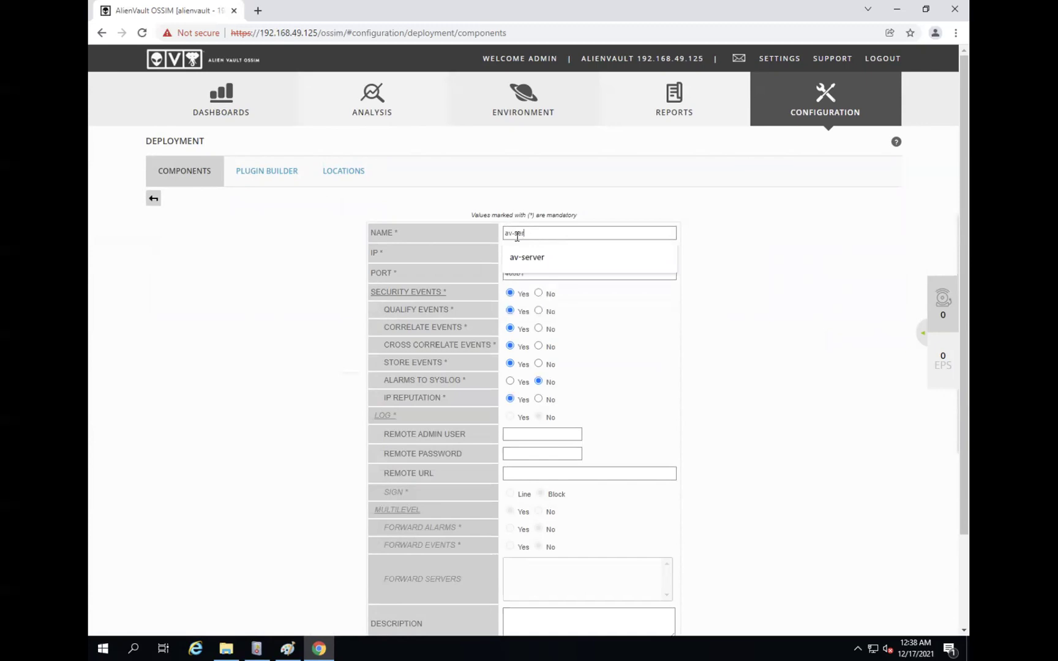
pyautogui.write('ver')
pyautogui.scroll(-2, 461, 252)
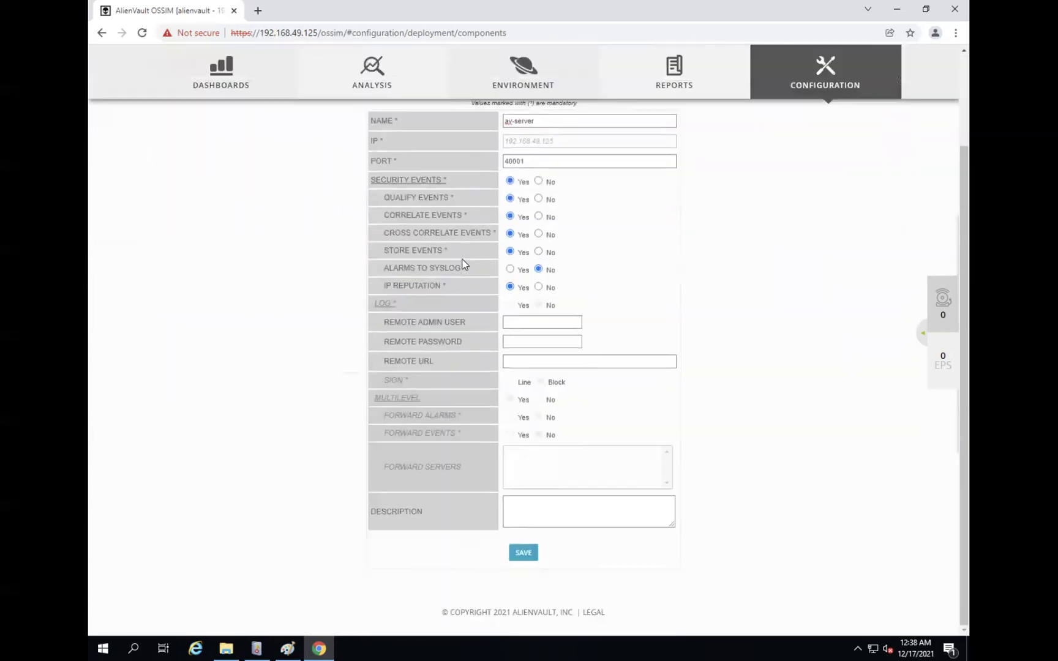
pyautogui.click(524, 554)
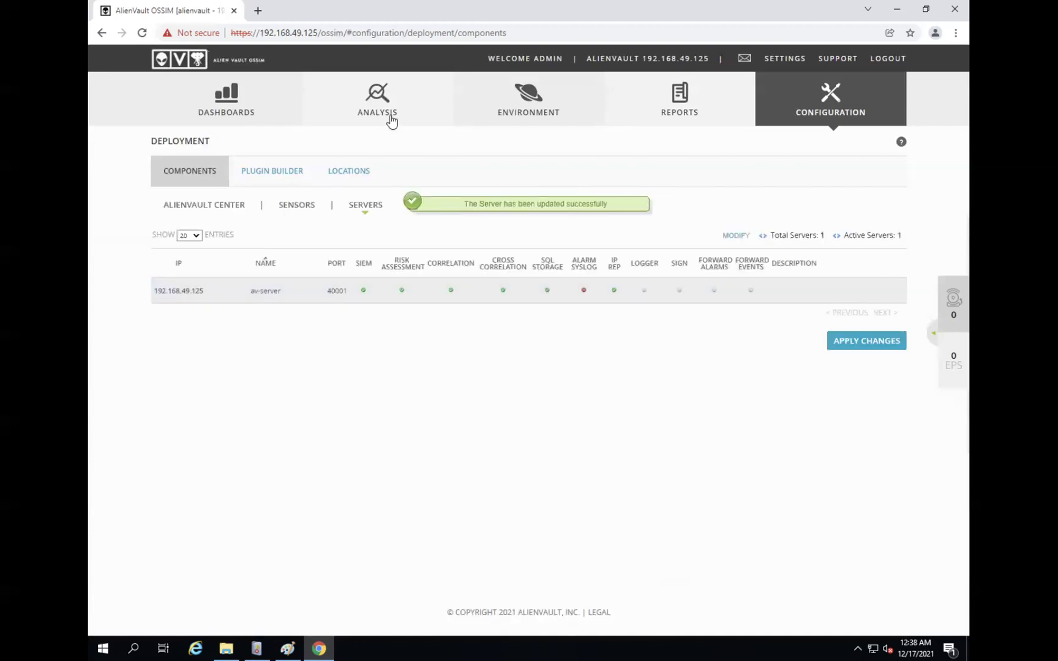
# Step: Reopen Security Events (SIEM) and scroll the list to confirm events now show av-sensor
pyautogui.moveTo(390, 116)
pyautogui.click(385, 158)
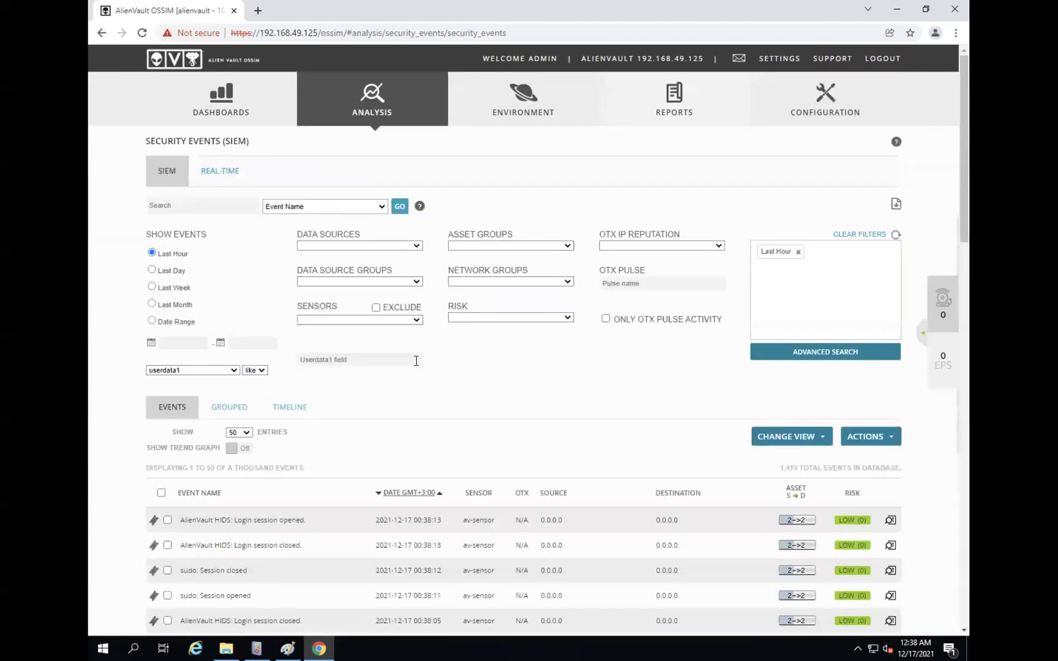
pyautogui.scroll(-15, 416, 361)
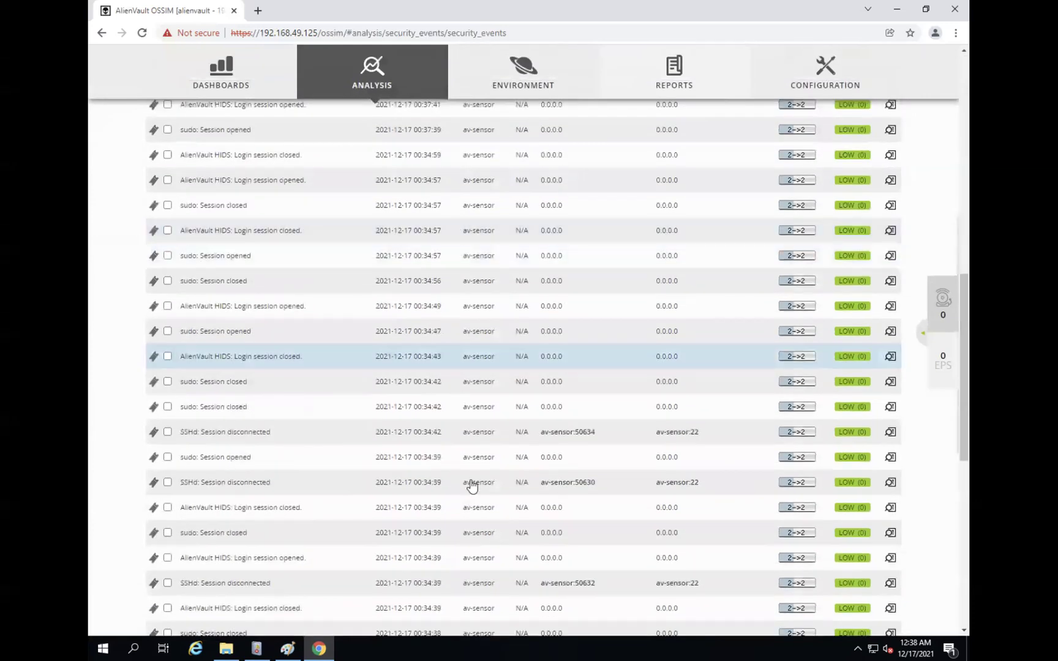
pyautogui.scroll(8, 471, 485)
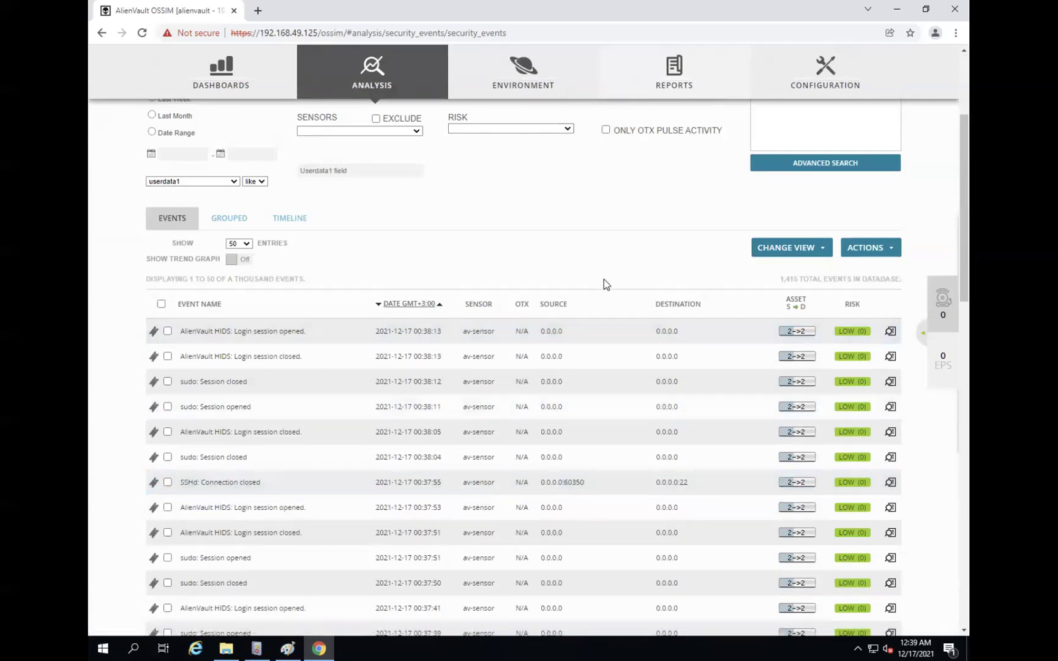
pyautogui.scroll(3, 604, 280)
# Step: Start a new Default-group policy with source av-sensor (192.168.49.125) and destination ANY
pyautogui.moveTo(817, 109)
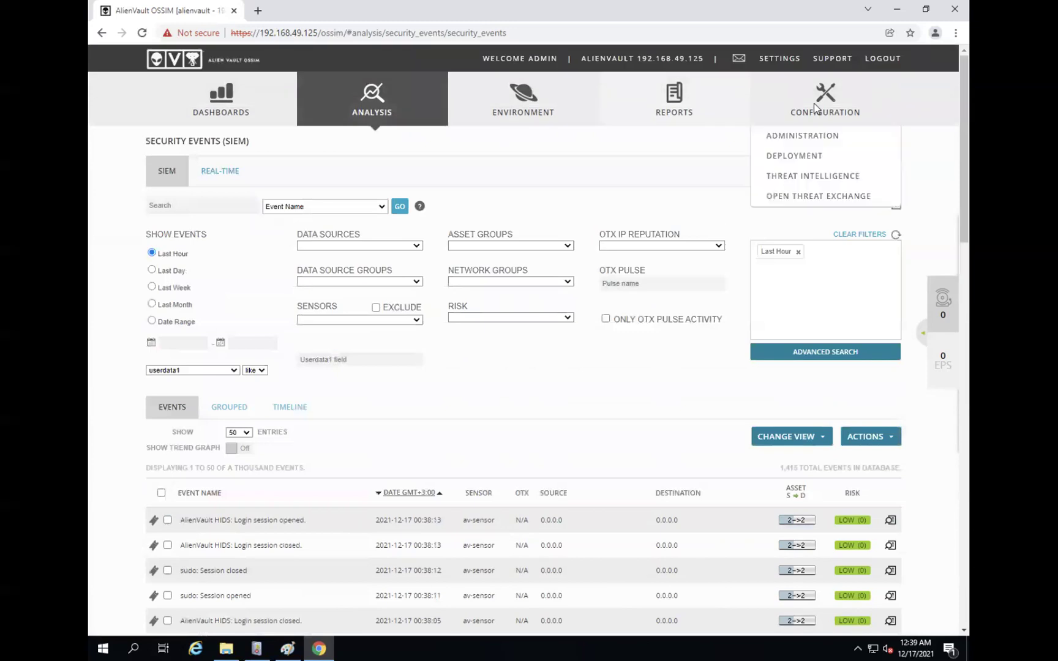
pyautogui.click(814, 179)
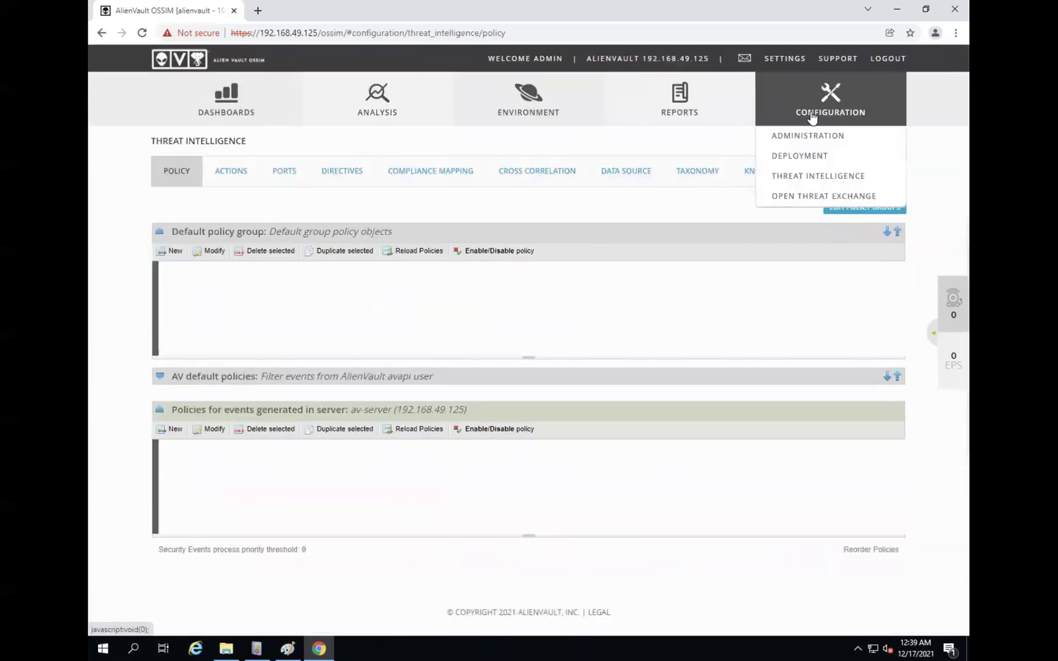
pyautogui.click(176, 252)
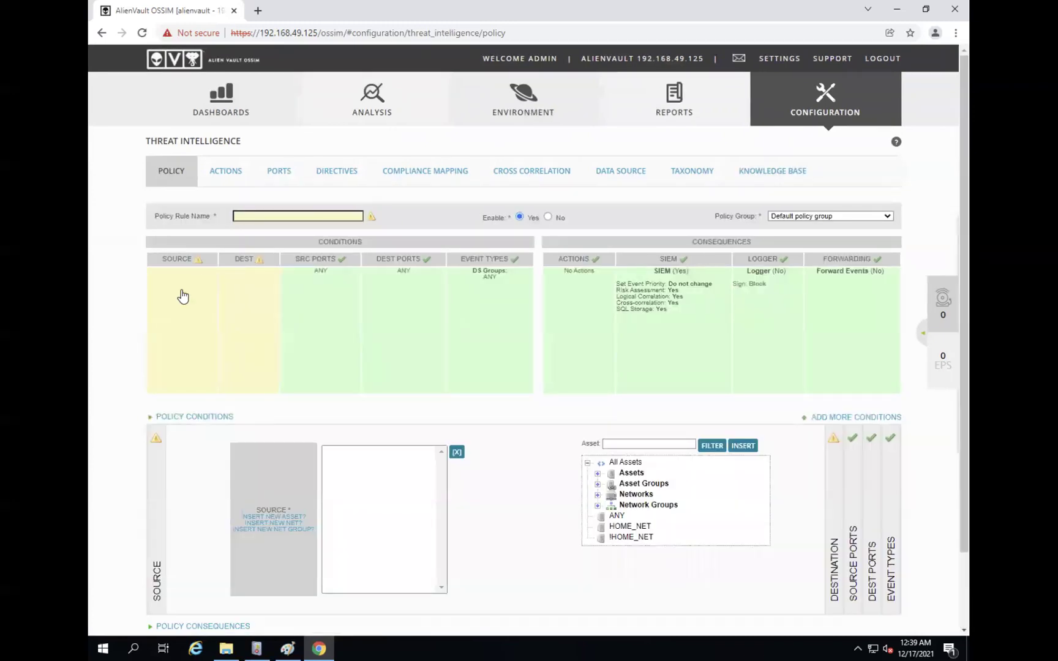
pyautogui.click(598, 473)
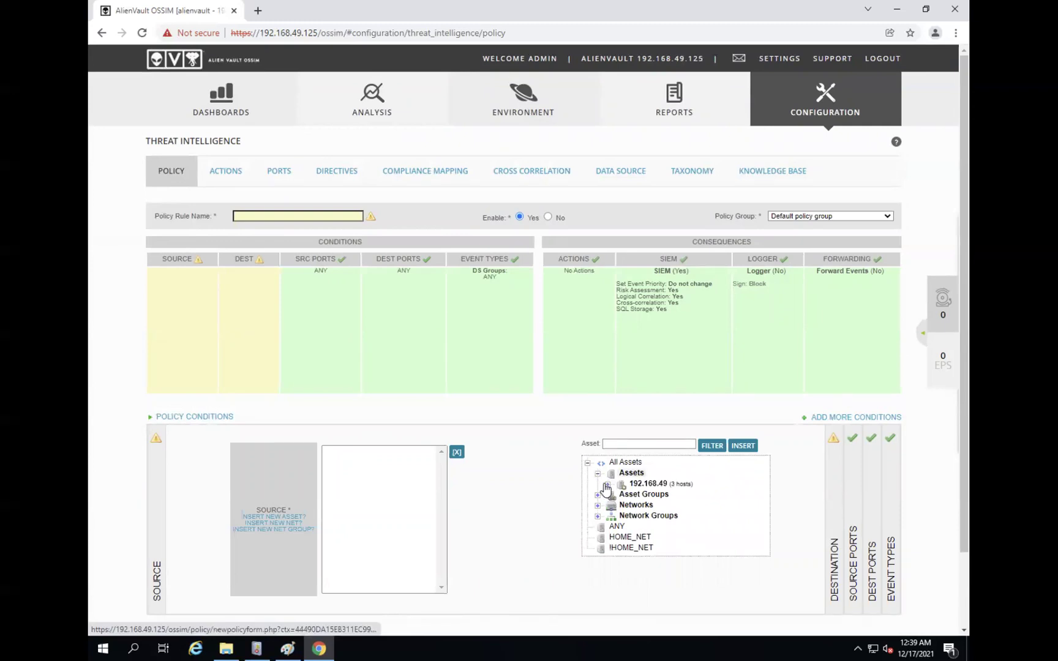
pyautogui.click(608, 484)
pyautogui.click(650, 519)
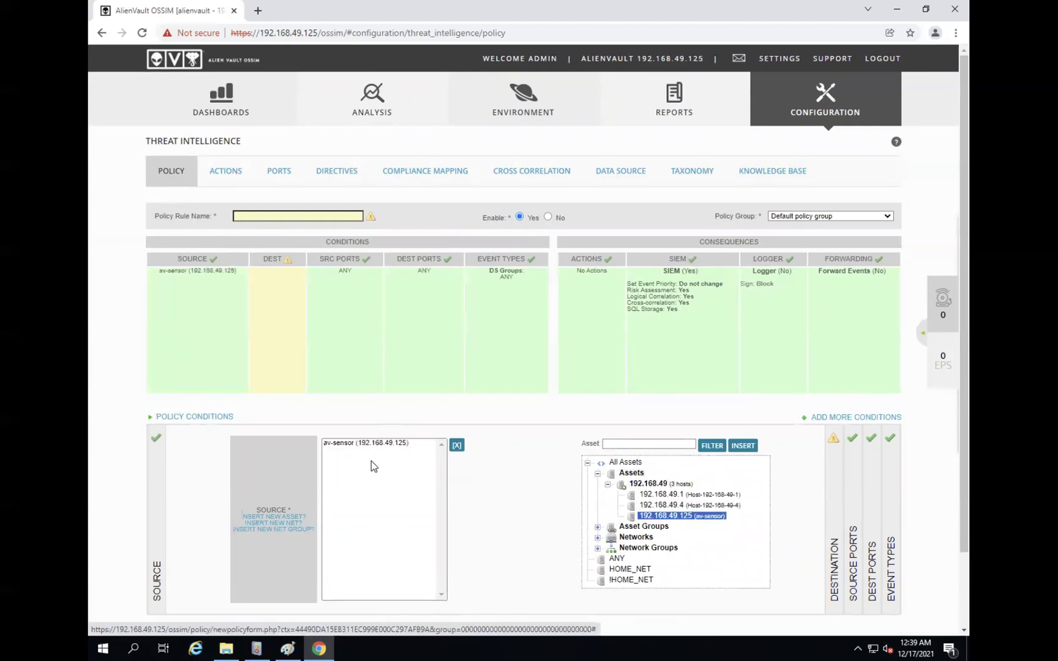
pyautogui.click(276, 328)
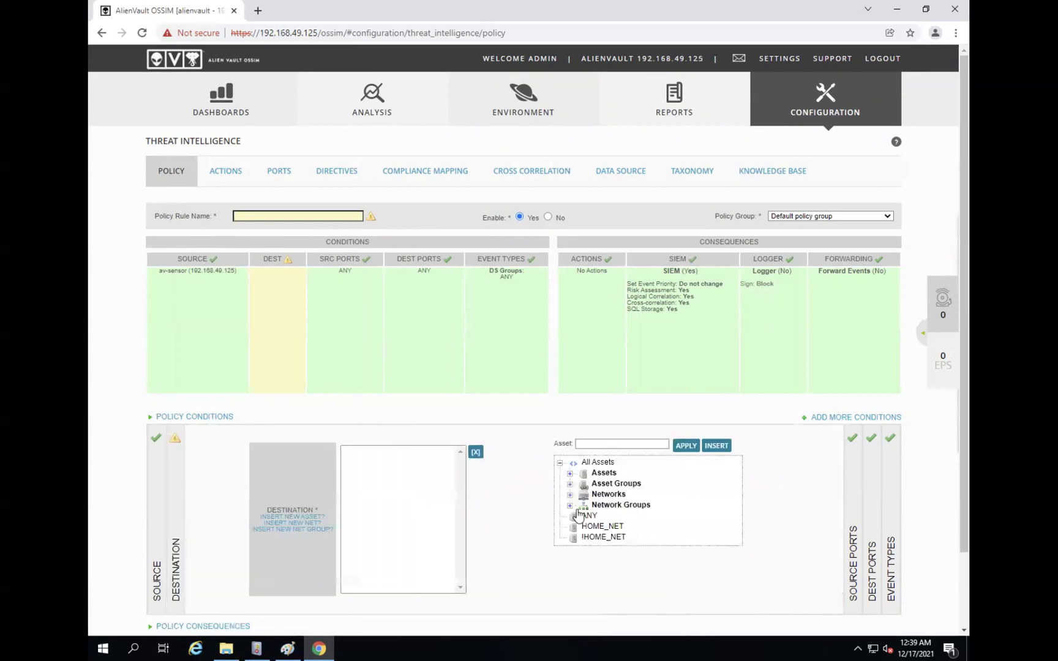
pyautogui.click(589, 517)
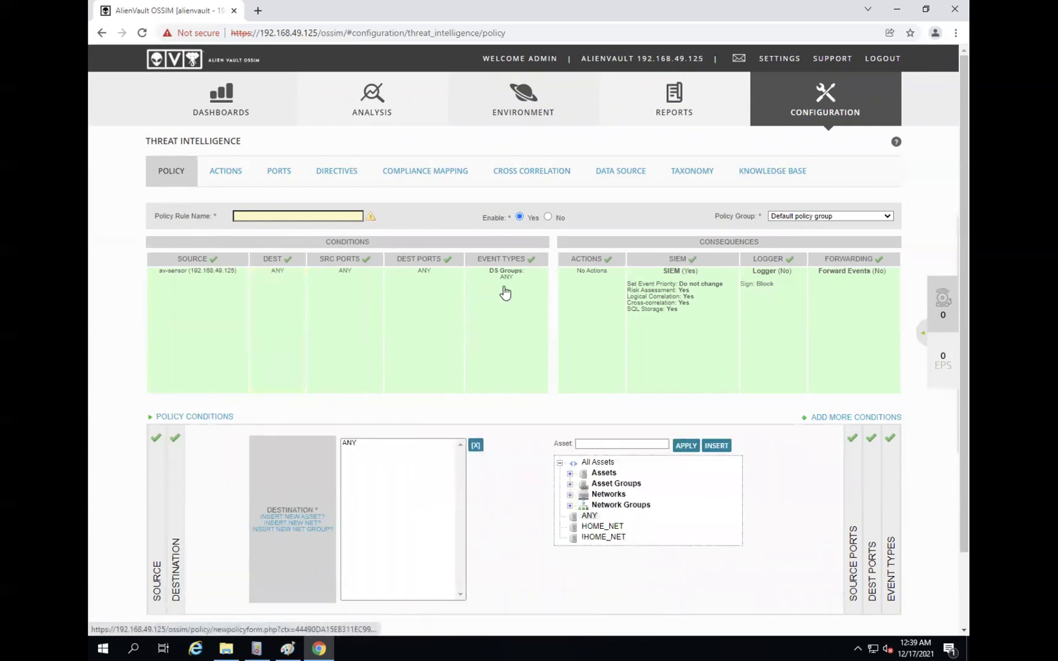
# Step: Set SIEM consequences to No, turning off risk assessment, correlation, cross-correlation and SQL storage
pyautogui.click(674, 287)
pyautogui.scroll(-2, 619, 415)
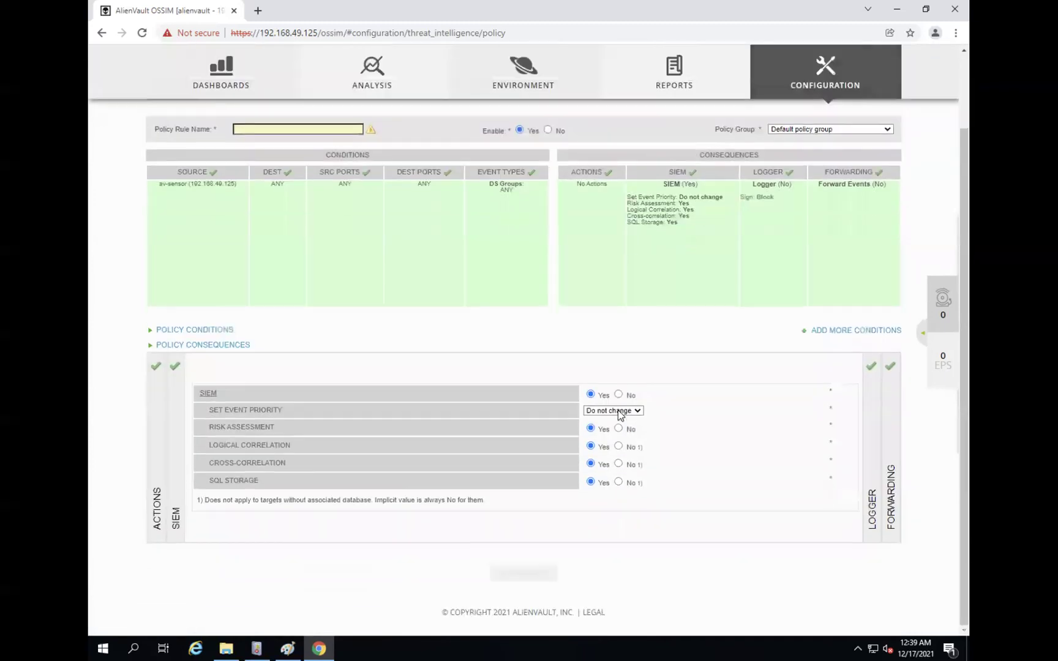
pyautogui.click(618, 429)
pyautogui.click(619, 447)
pyautogui.click(619, 464)
pyautogui.click(618, 482)
pyautogui.click(618, 395)
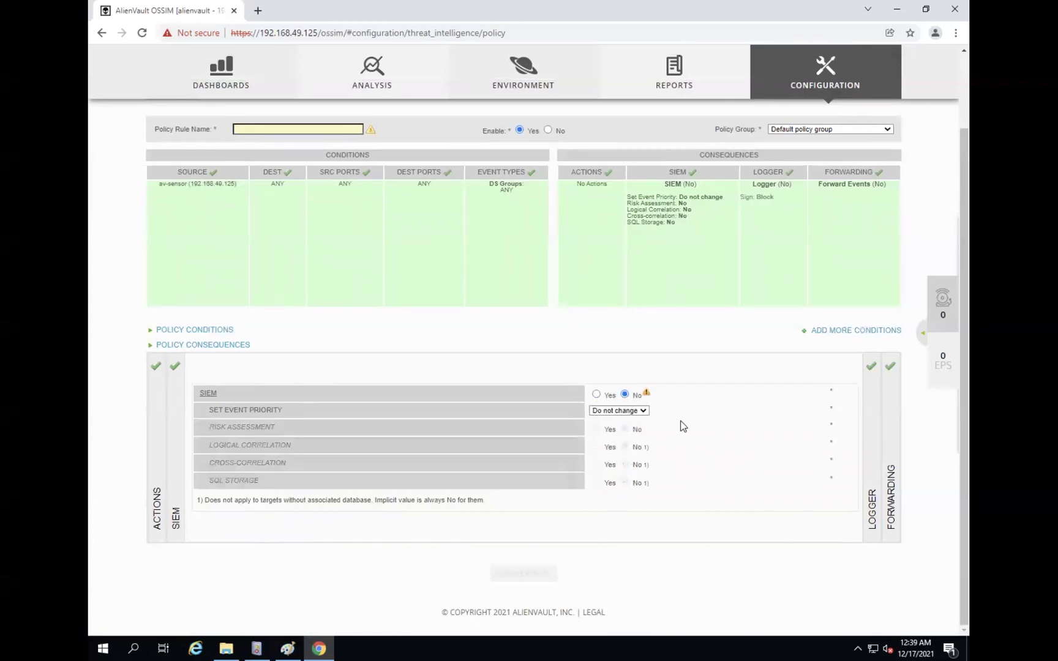
pyautogui.click(865, 482)
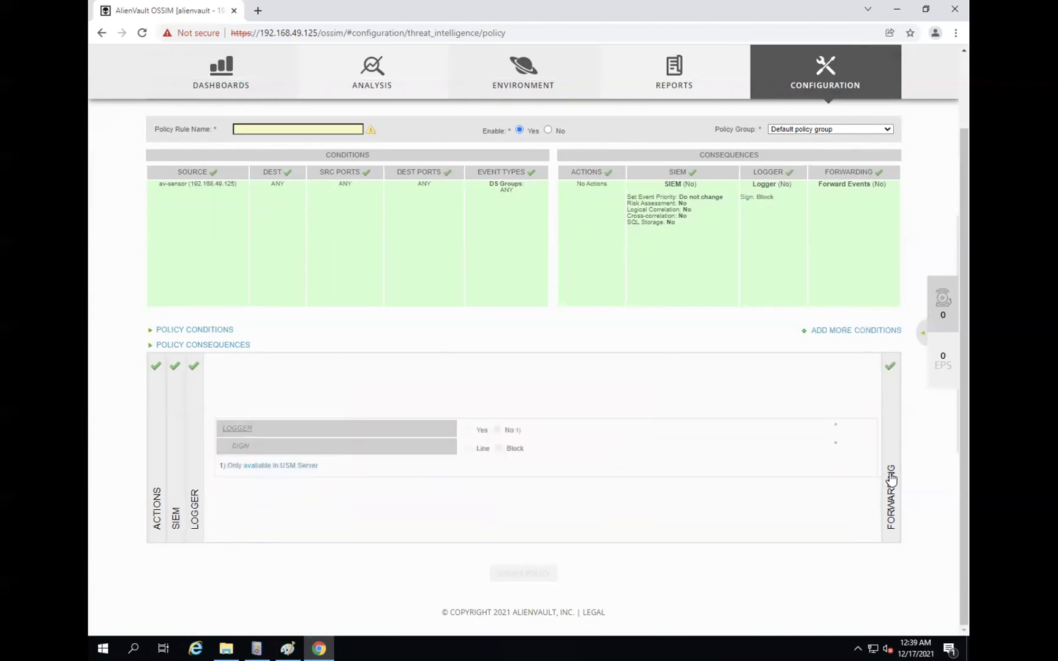
pyautogui.click(891, 481)
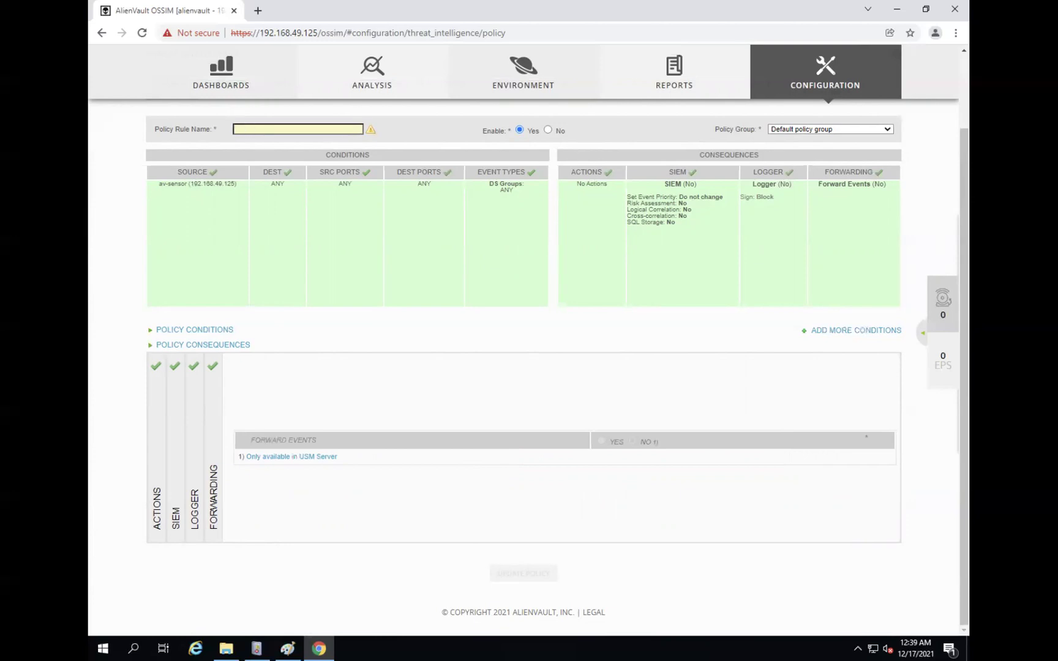
# Step: Name the policy 'Exclude Local Events' and save it
pyautogui.write('Ex')
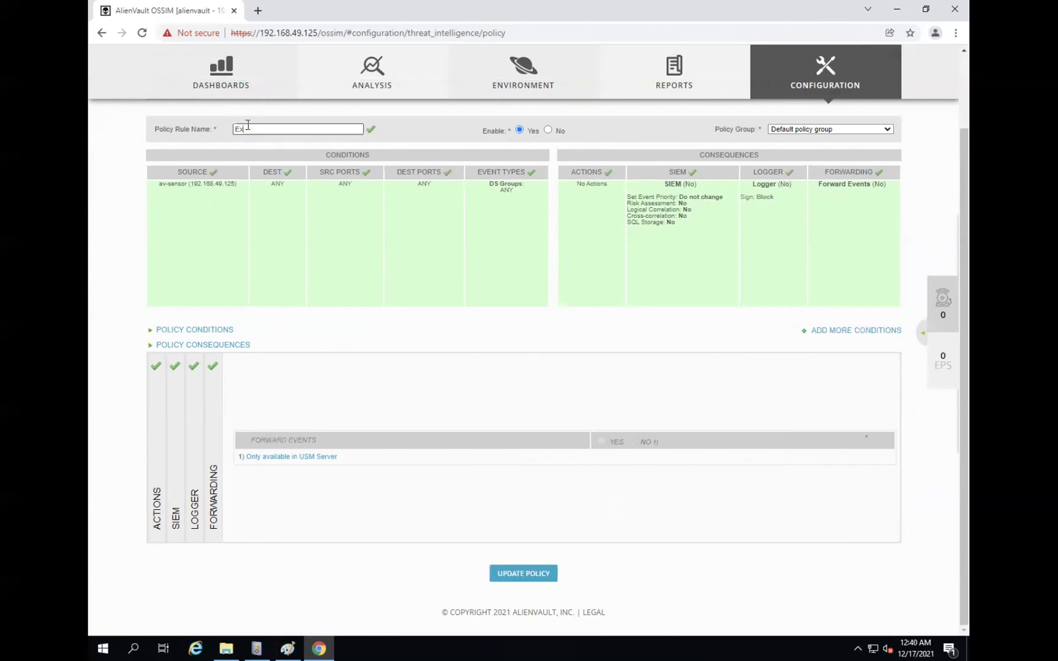
pyautogui.write('clude Local Eventw')
pyautogui.press('BackSpace')
pyautogui.write('s')
pyautogui.click(523, 573)
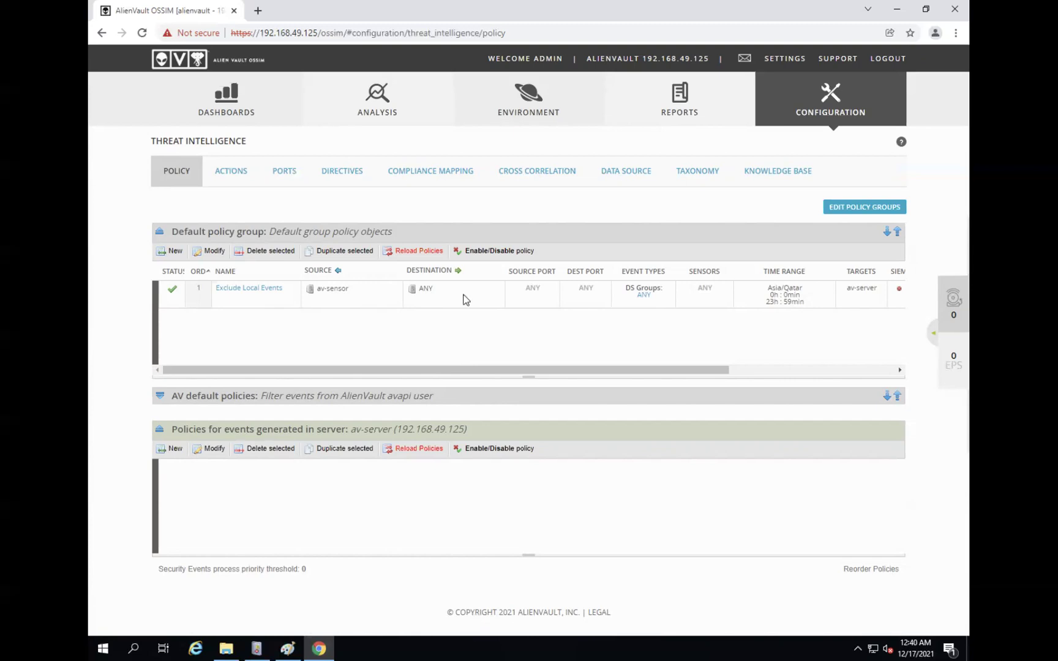
# Step: Reload the Default policy group's policies so the new rule takes effect
pyautogui.click(420, 250)
pyautogui.moveTo(380, 122)
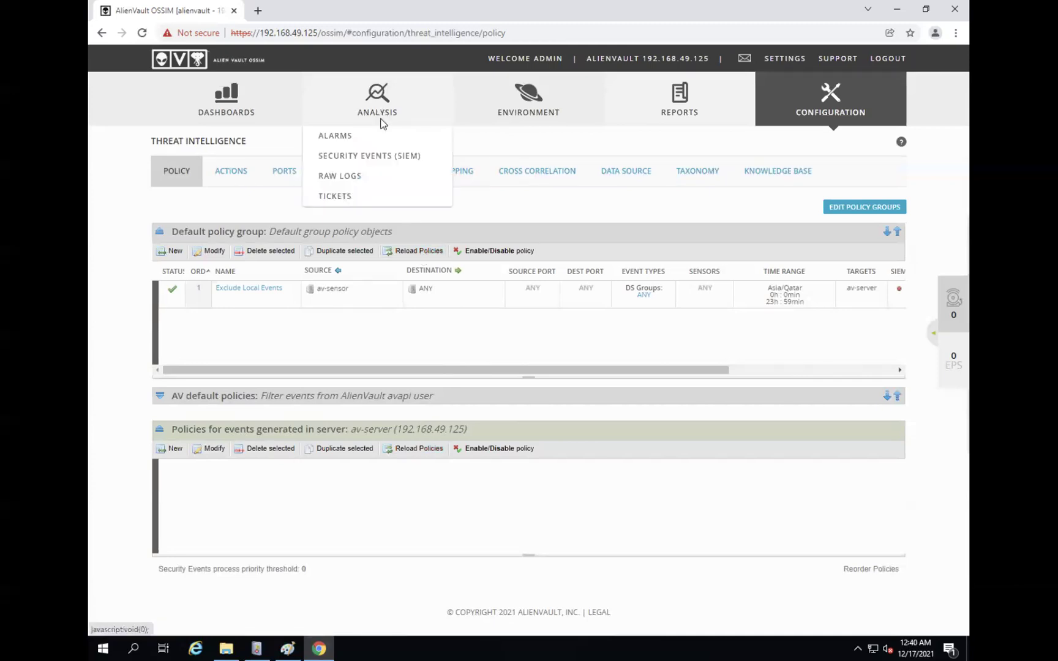
pyautogui.click(377, 157)
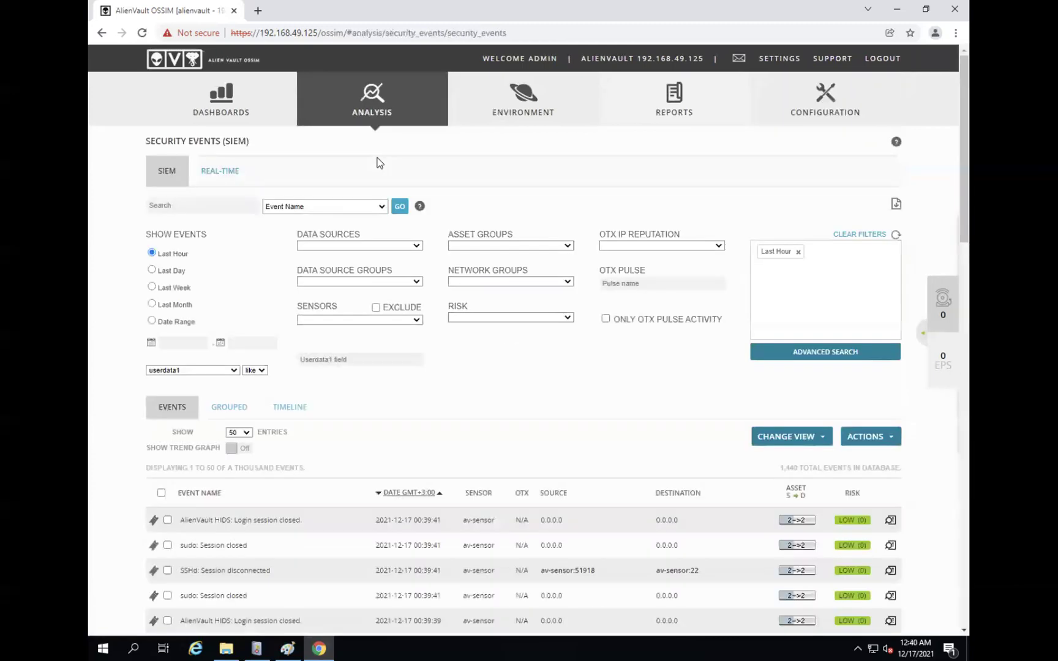
pyautogui.scroll(-1, 397, 329)
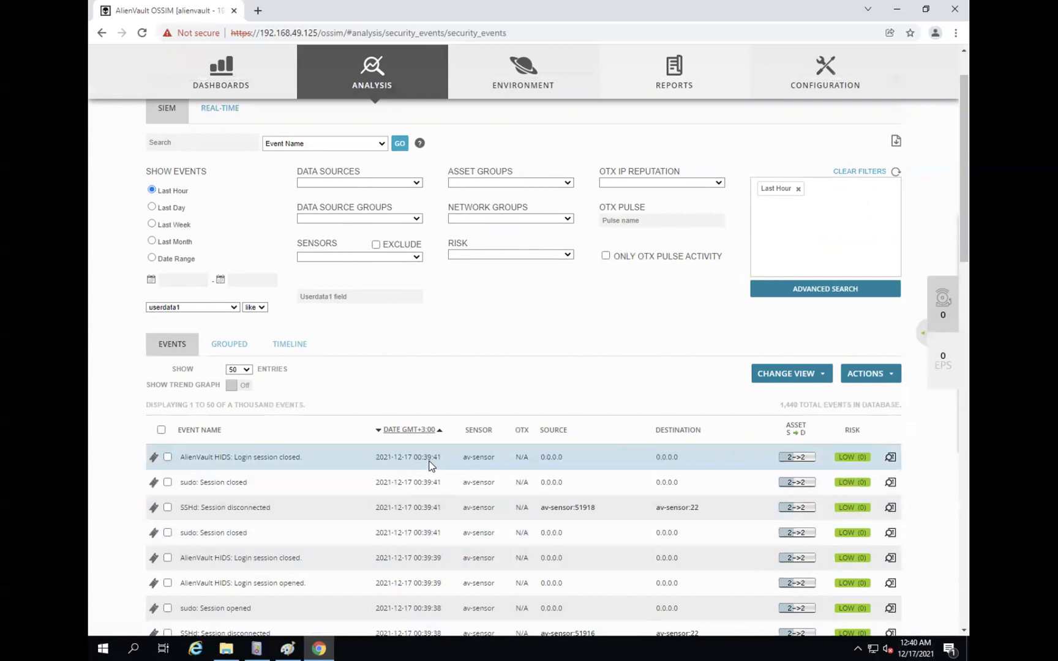
pyautogui.scroll(-4, 430, 465)
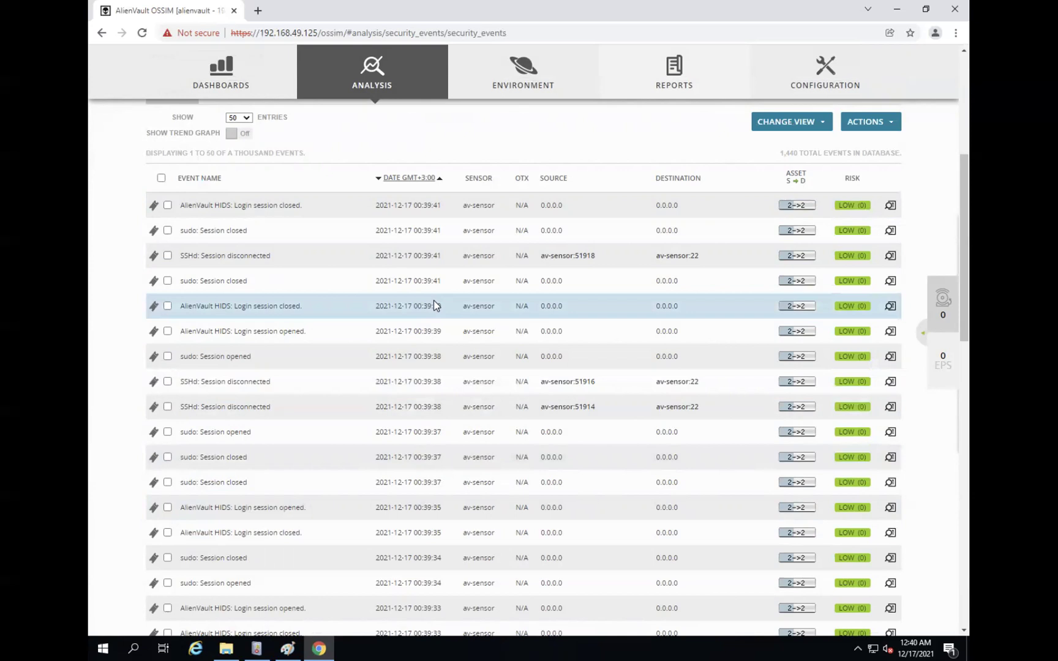
pyautogui.scroll(5, 433, 304)
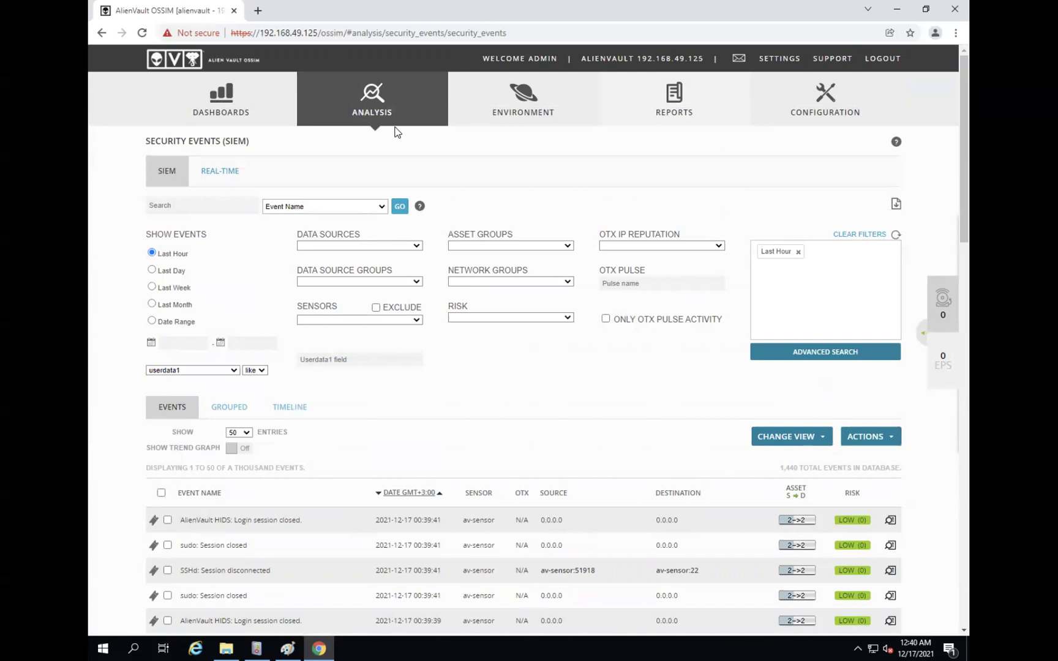
pyautogui.moveTo(831, 111)
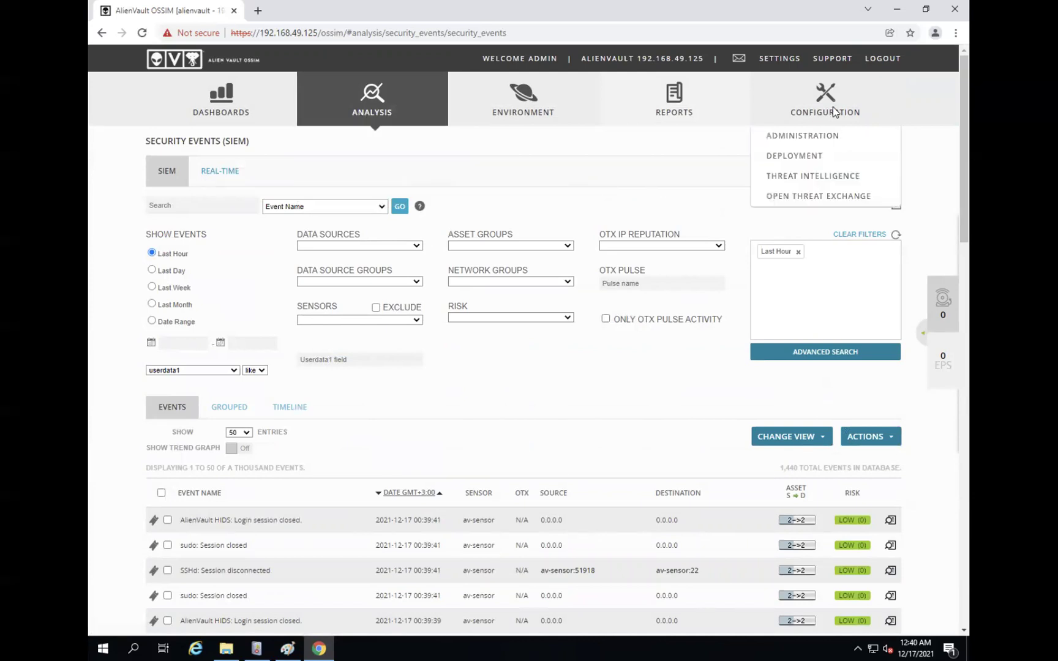
# Step: Browse the Administration Main settings, Backups section and backup manager
pyautogui.click(828, 141)
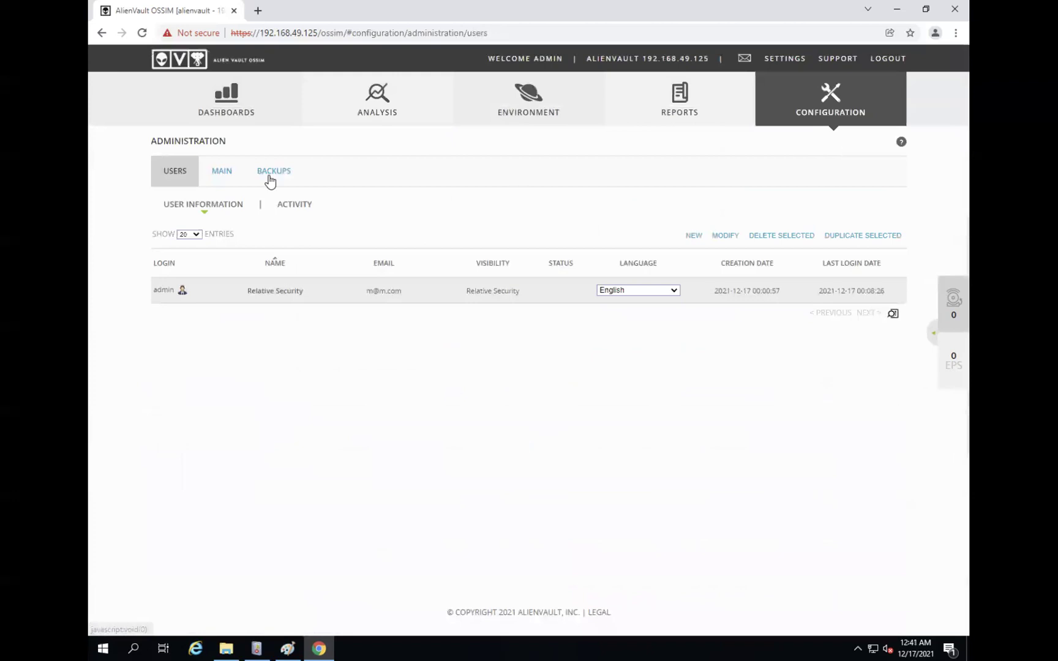
pyautogui.click(229, 181)
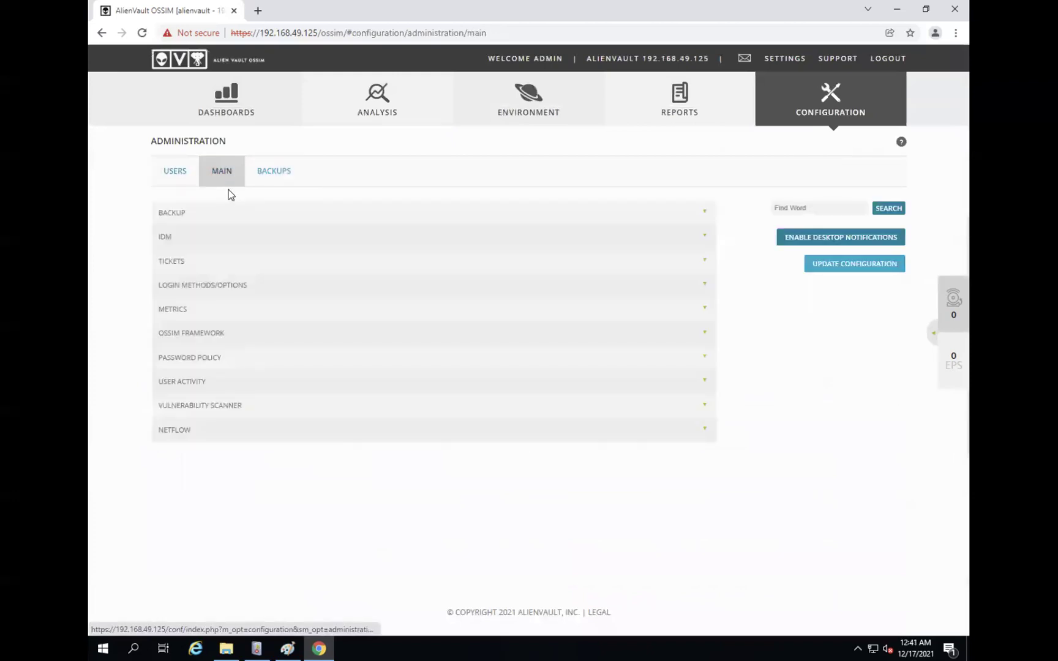
pyautogui.click(245, 214)
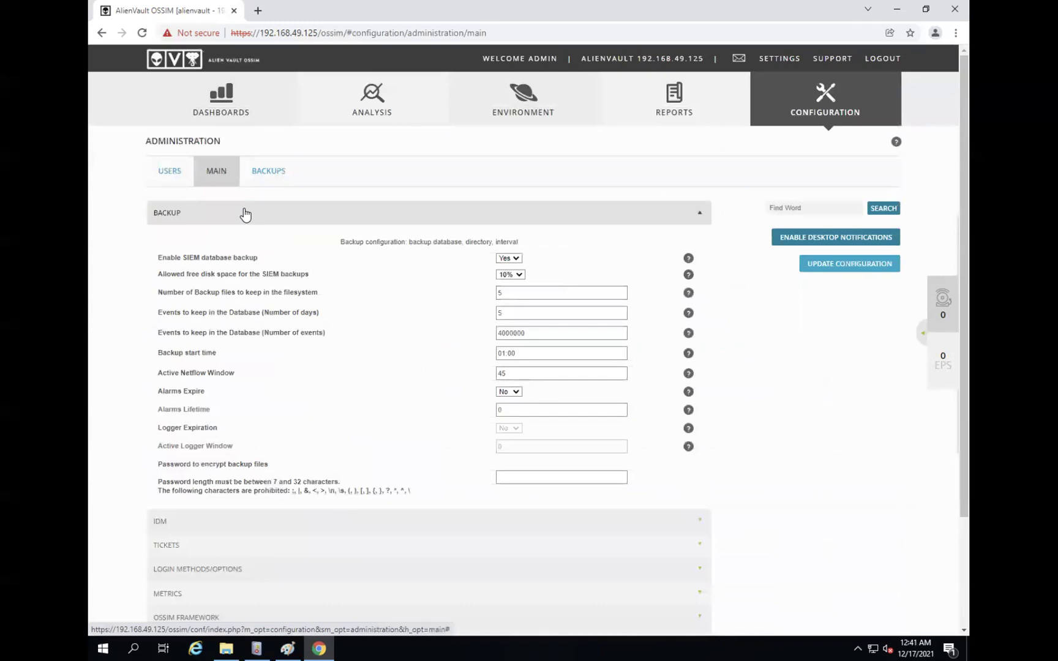
pyautogui.click(246, 214)
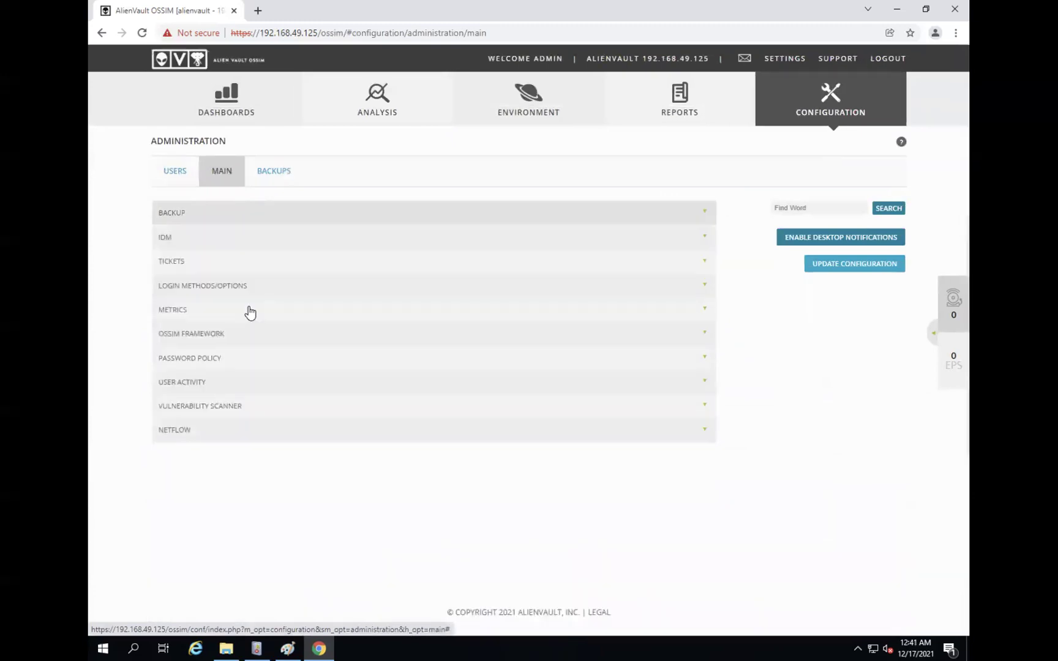
pyautogui.click(268, 174)
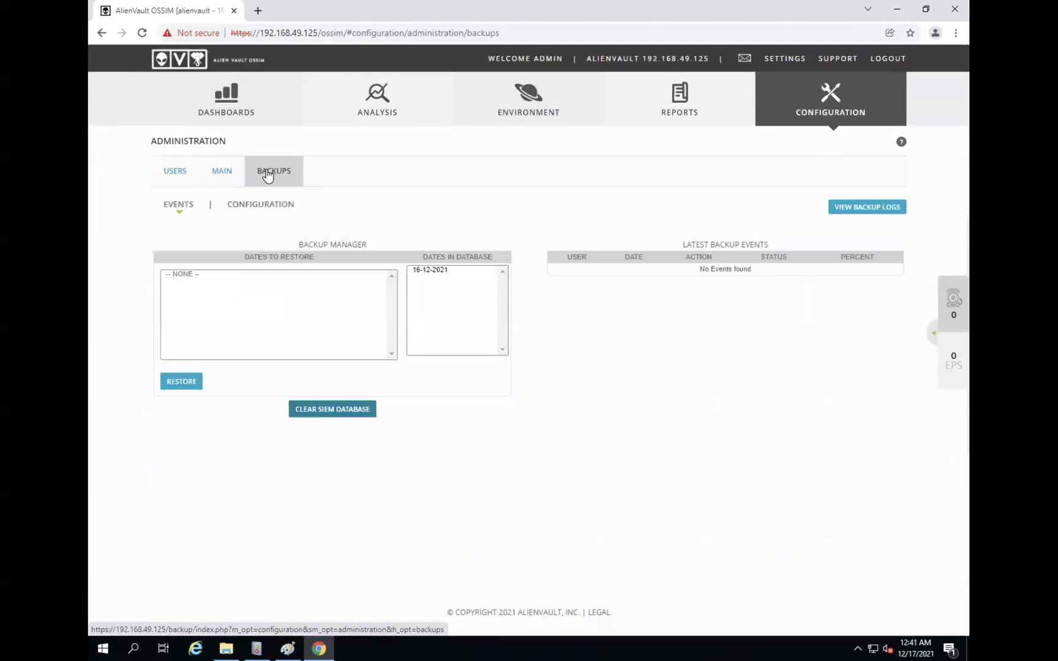
pyautogui.click(226, 177)
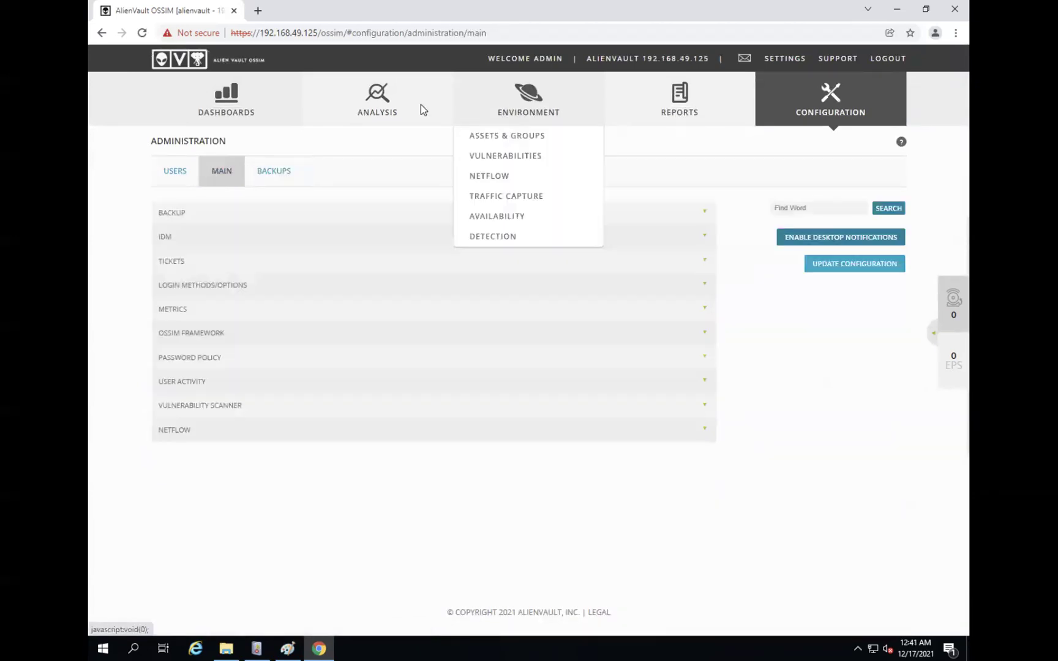
# Step: Visit the Dashboards Overview, then return to the Threat Intelligence policy list
pyautogui.moveTo(379, 100)
pyautogui.moveTo(252, 109)
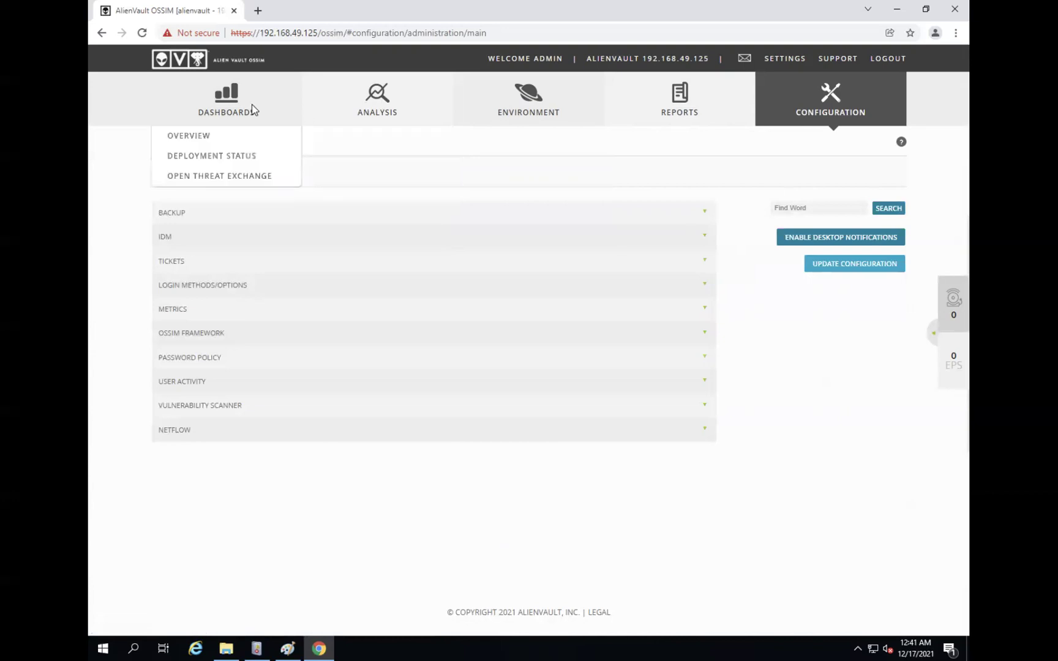
pyautogui.click(238, 137)
pyautogui.moveTo(865, 110)
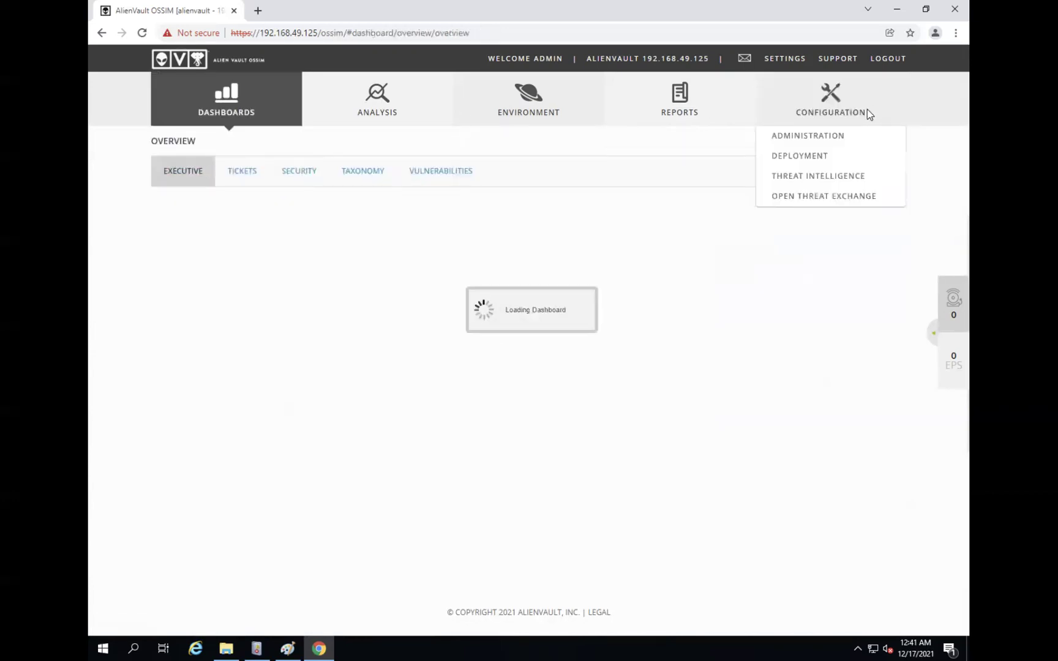
pyautogui.click(839, 179)
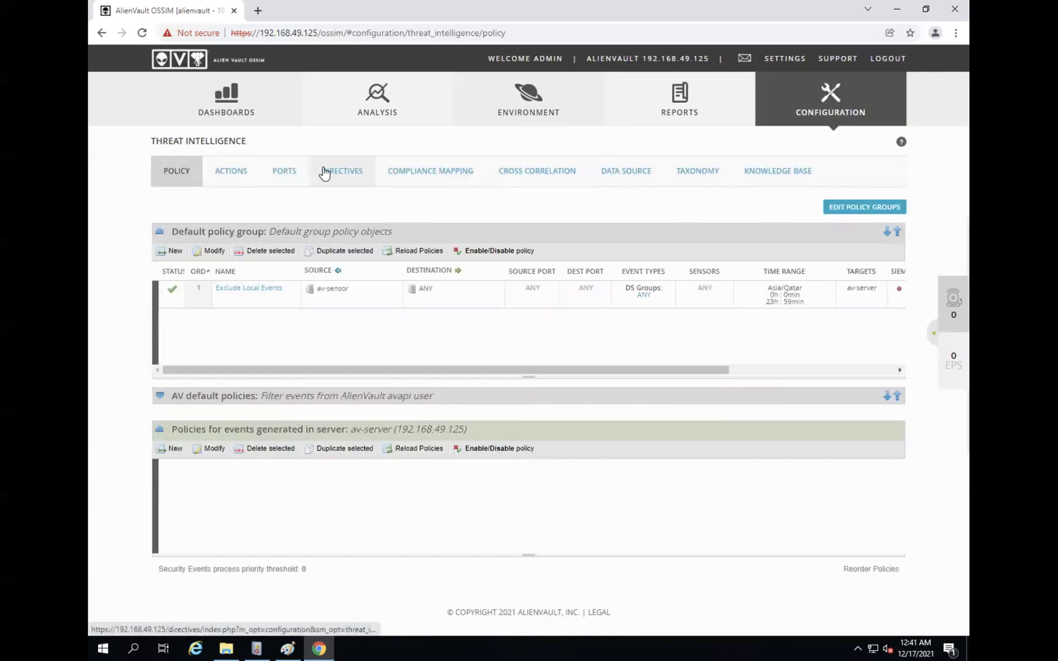
# Step: Reopen Security Events (SIEM) to check the newest av-sensor events among 1,448 stored
pyautogui.moveTo(379, 102)
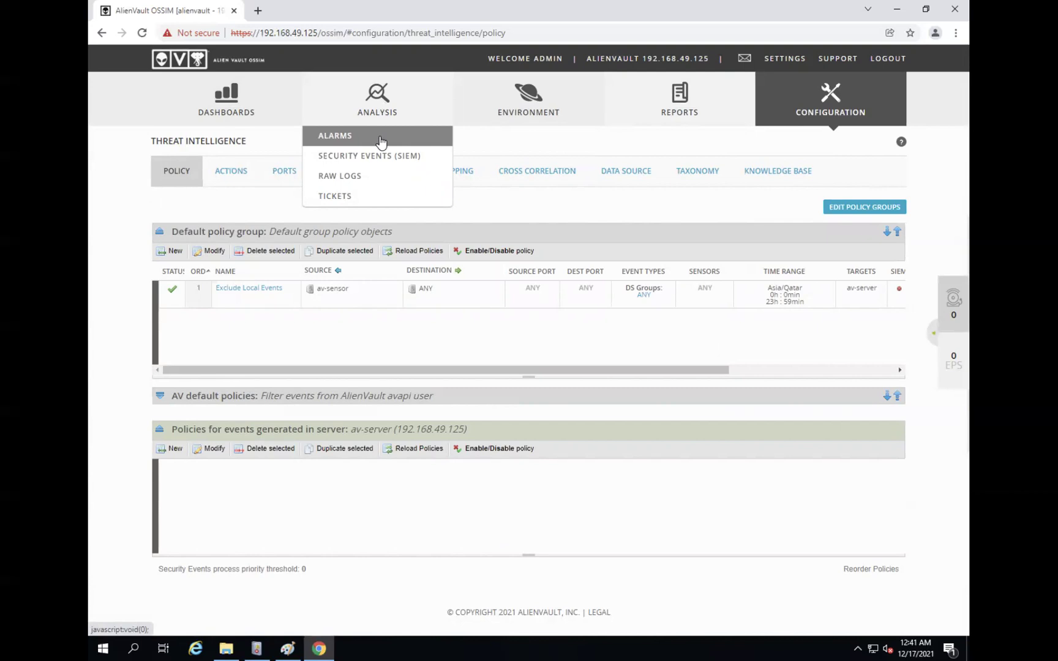
pyautogui.click(380, 162)
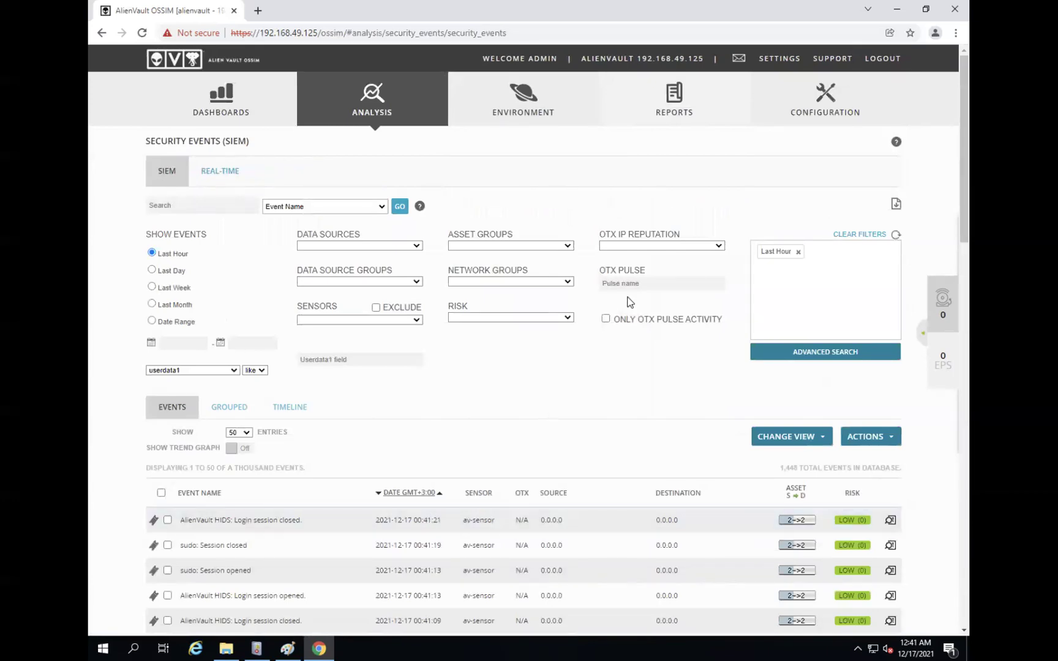
# Step: Visit Deployment components, then return to the Threat Intelligence policy list showing Exclude Local Events
pyautogui.moveTo(825, 121)
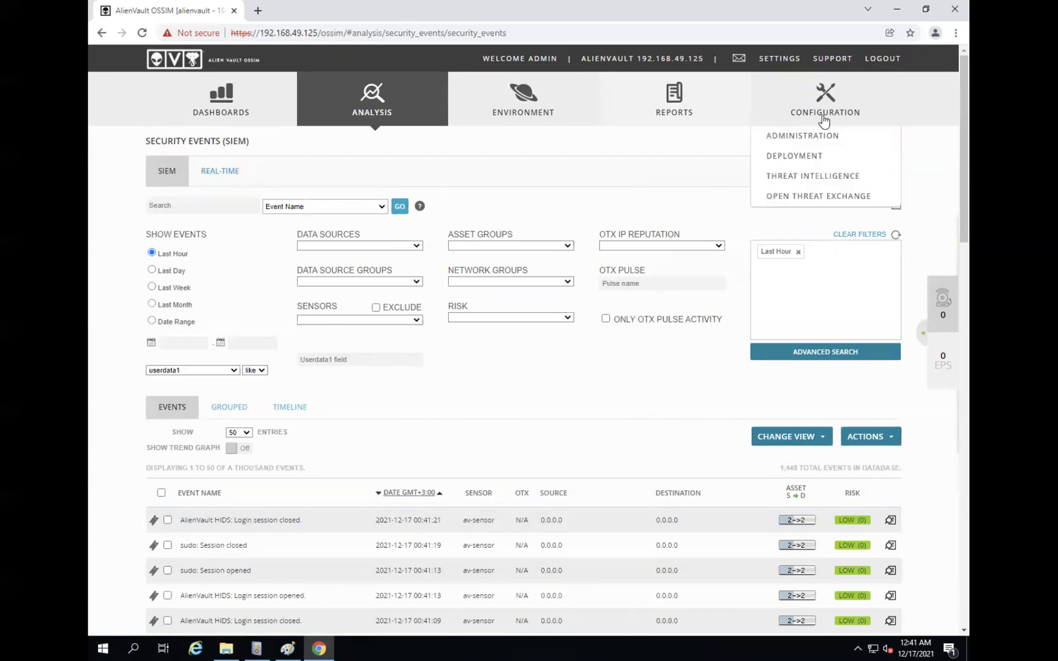
pyautogui.click(810, 156)
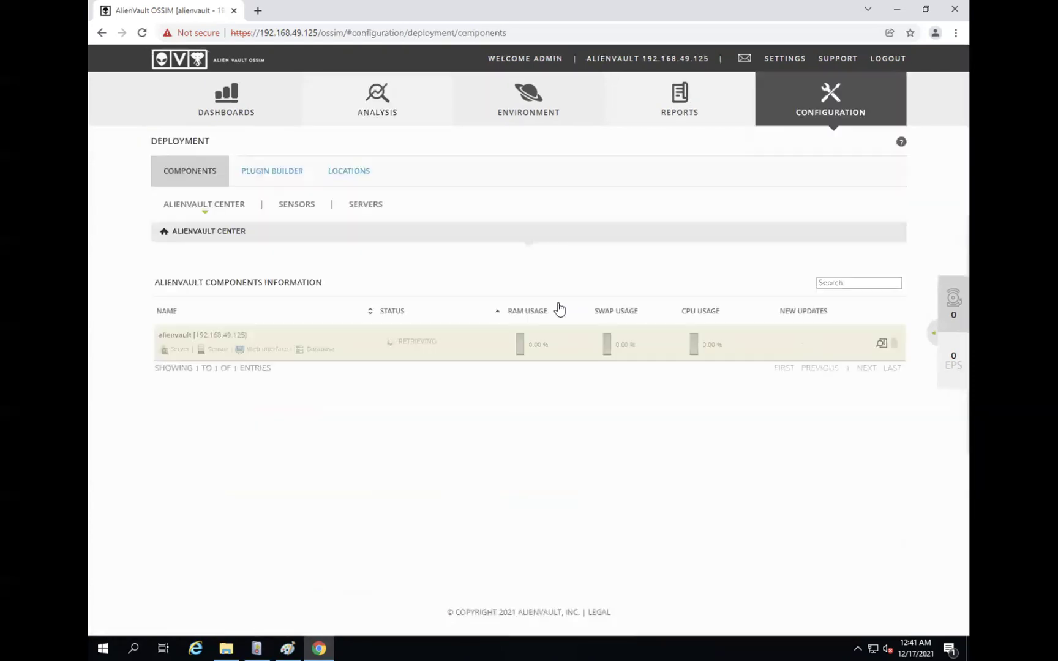
pyautogui.moveTo(814, 120)
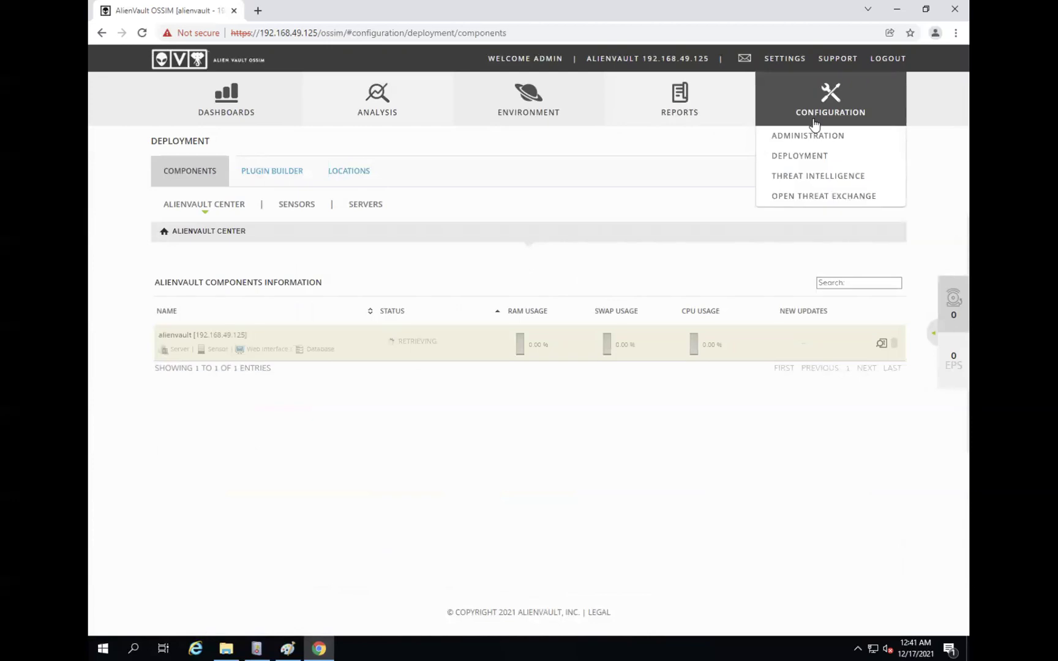
pyautogui.click(809, 182)
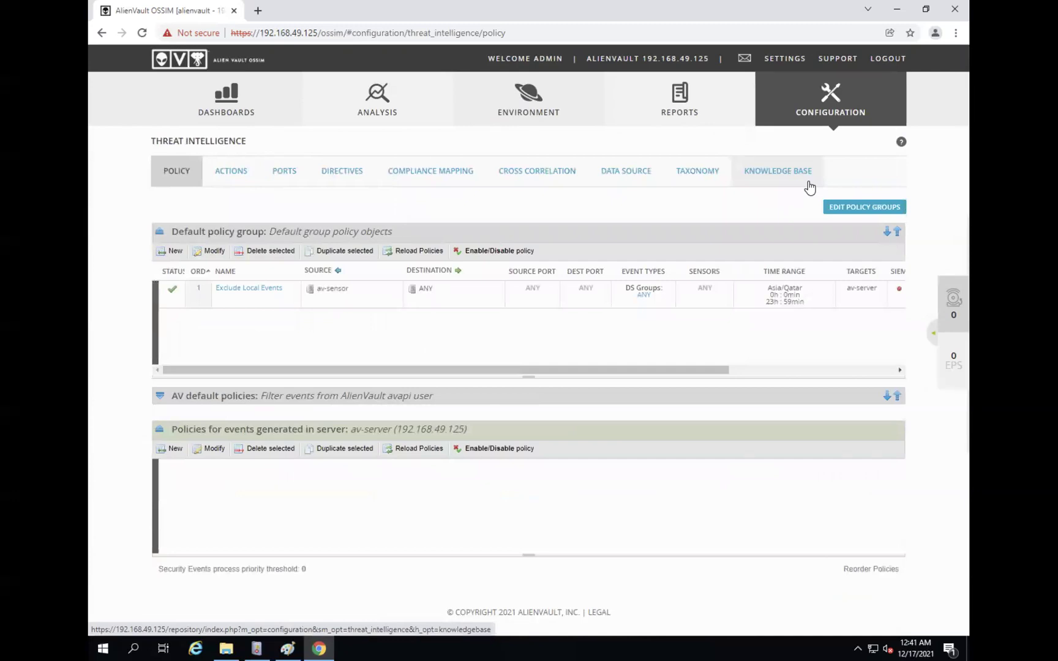
# Step: Open the Exclude Local Events policy for editing and set Enable to Yes
pyautogui.click(256, 294)
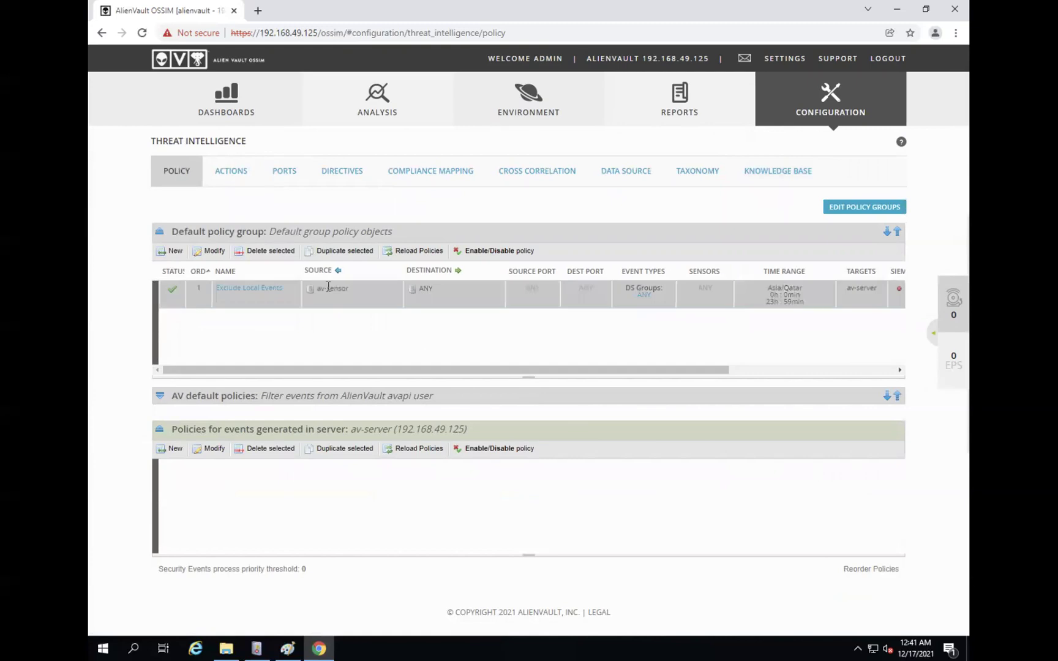
pyautogui.doubleClick(257, 294)
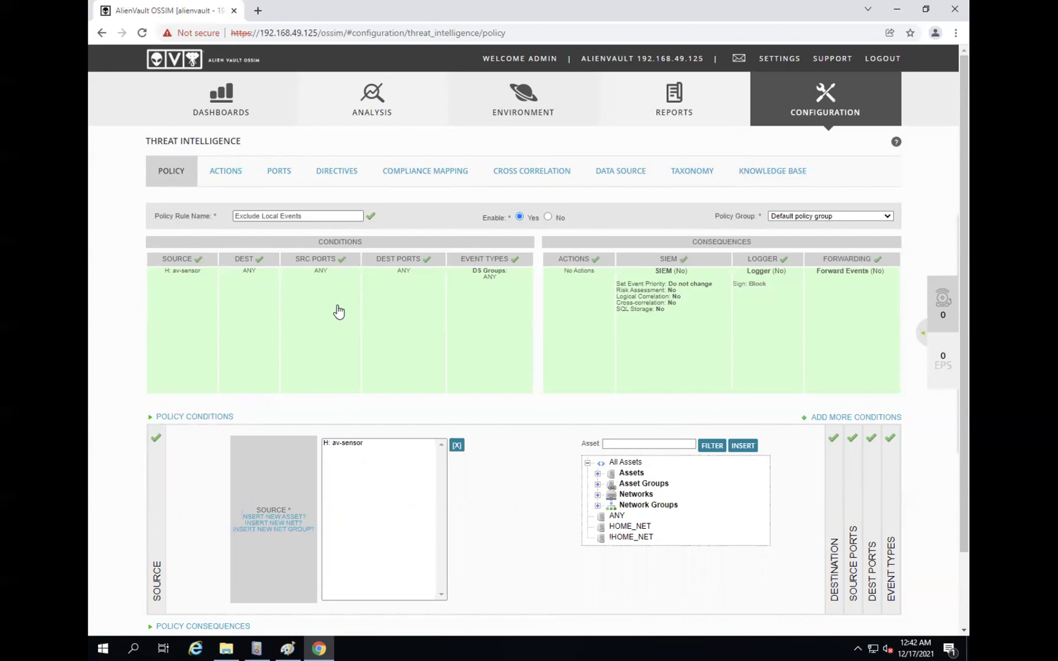
pyautogui.click(520, 217)
pyautogui.scroll(-2, 438, 283)
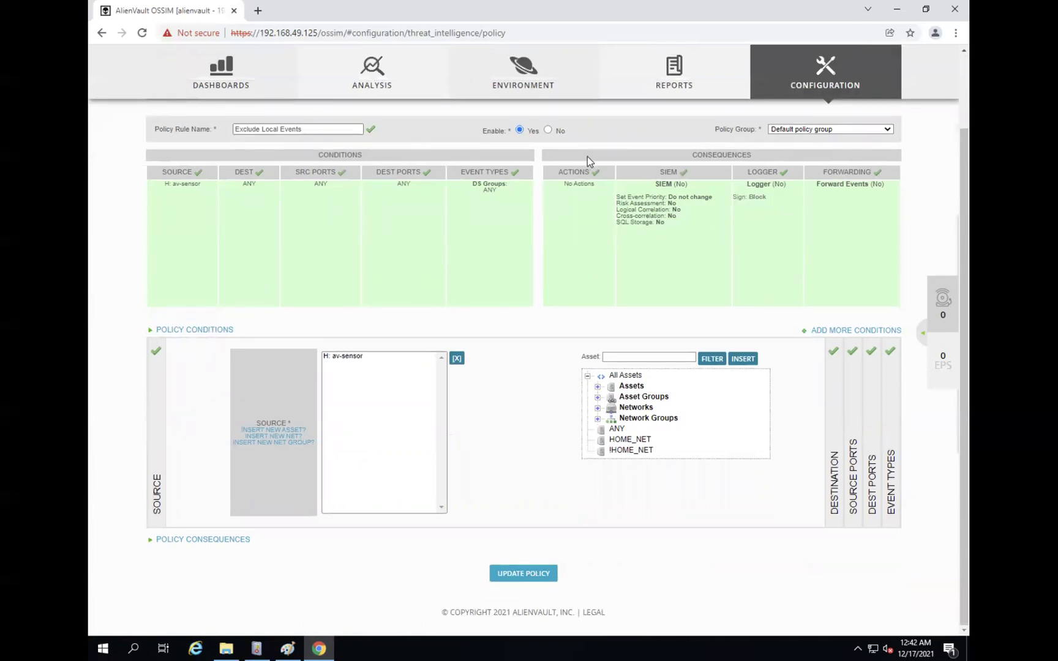
pyautogui.moveTo(576, 76)
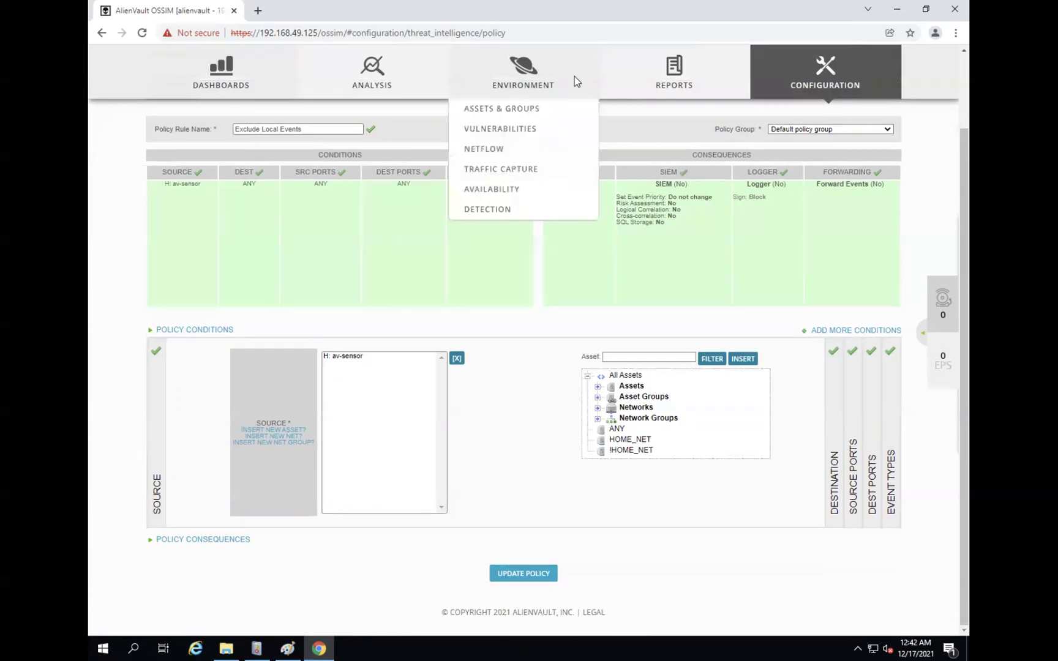